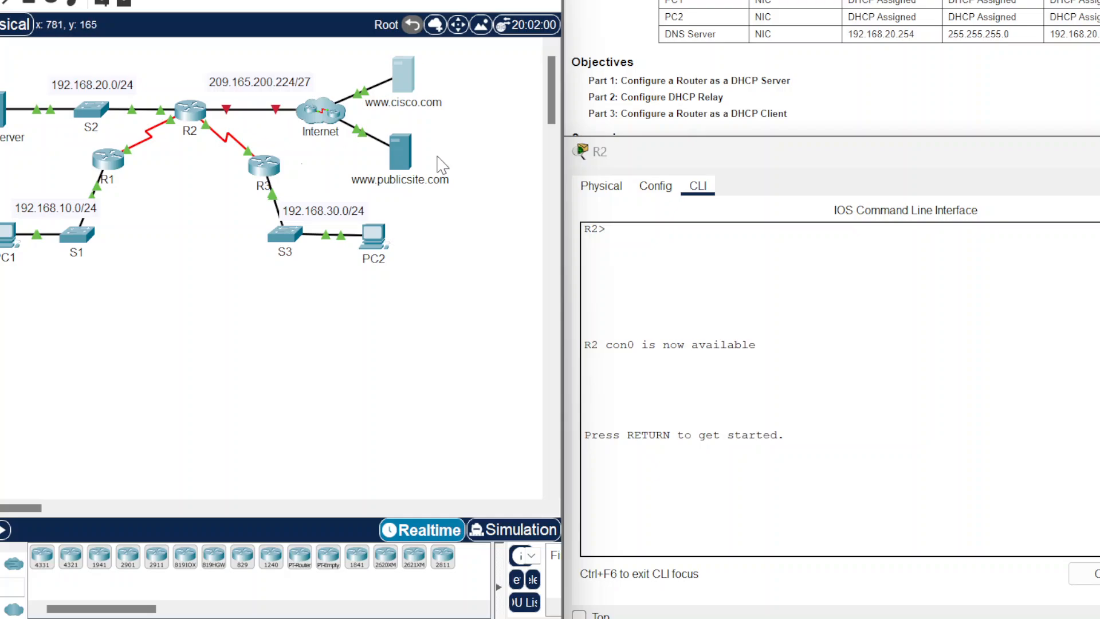
Step: Review the addressing table and the list of objectives in the lab instructions
scroll(729, 62, up, 5)
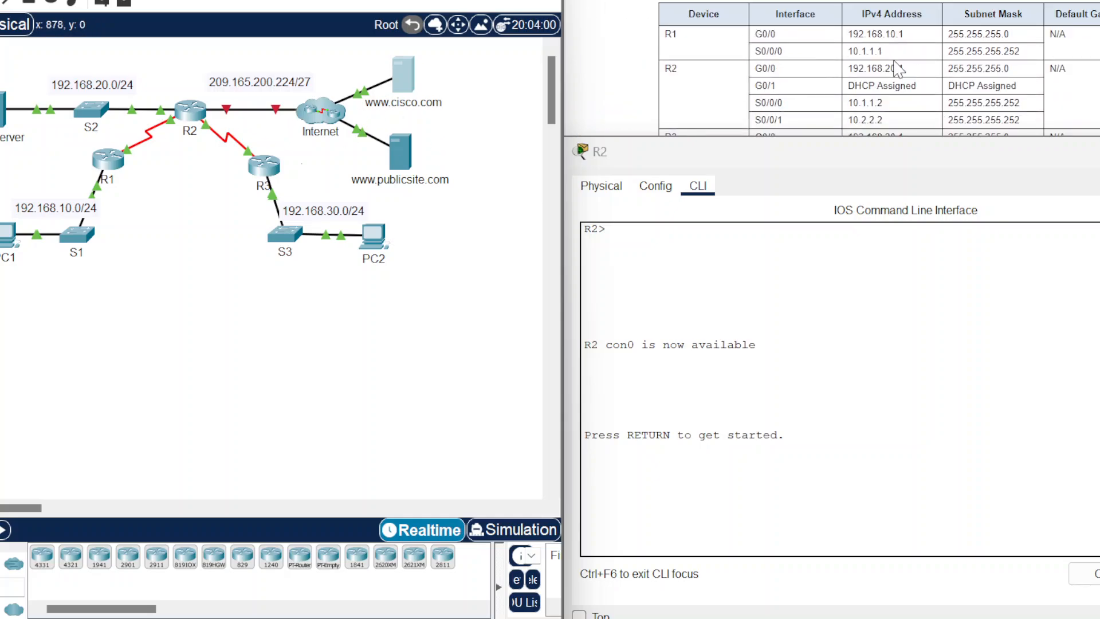
scroll(729, 62, down, 1)
scroll(726, 62, up, 1)
scroll(790, 37, down, 1)
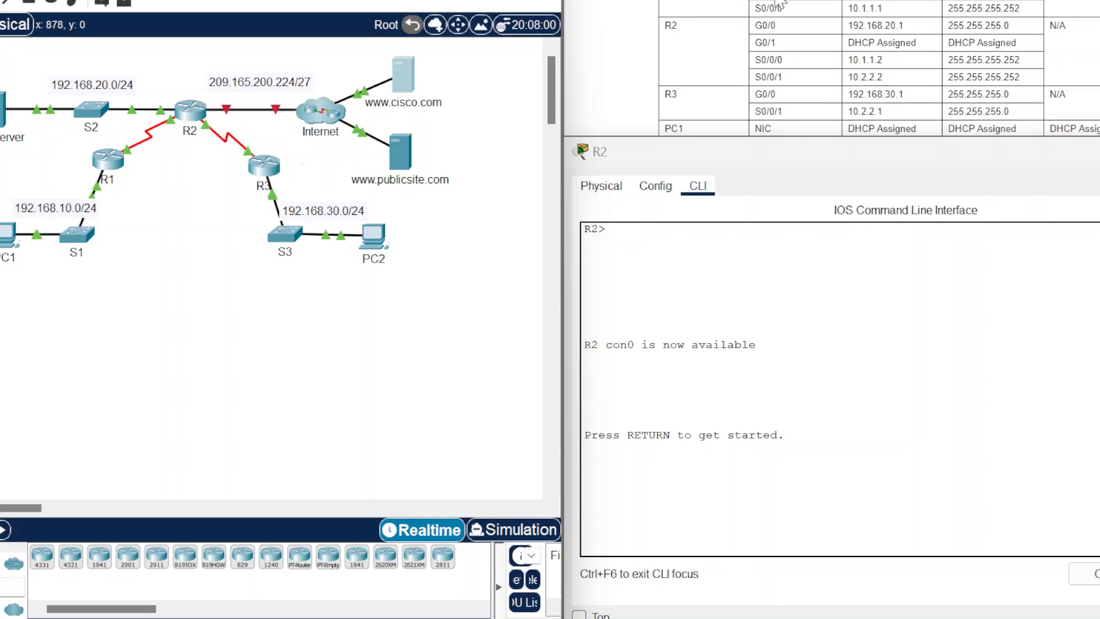
scroll(1029, 79, down, 1)
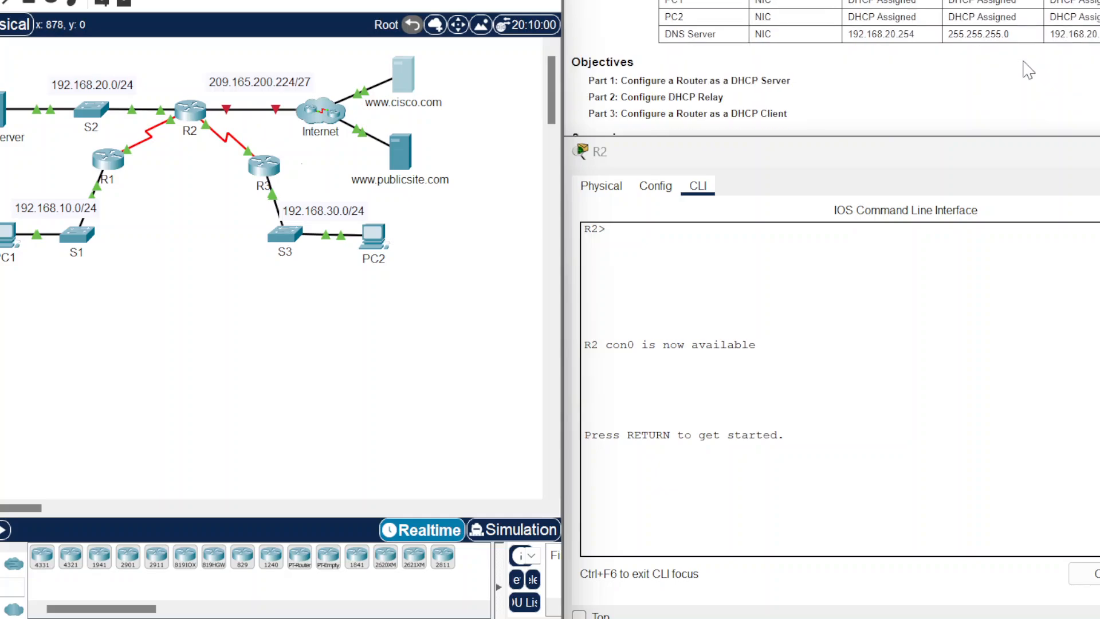
scroll(1028, 79, down, 2)
scroll(1002, 74, up, 3)
scroll(999, 65, down, 3)
scroll(1000, 64, down, 1)
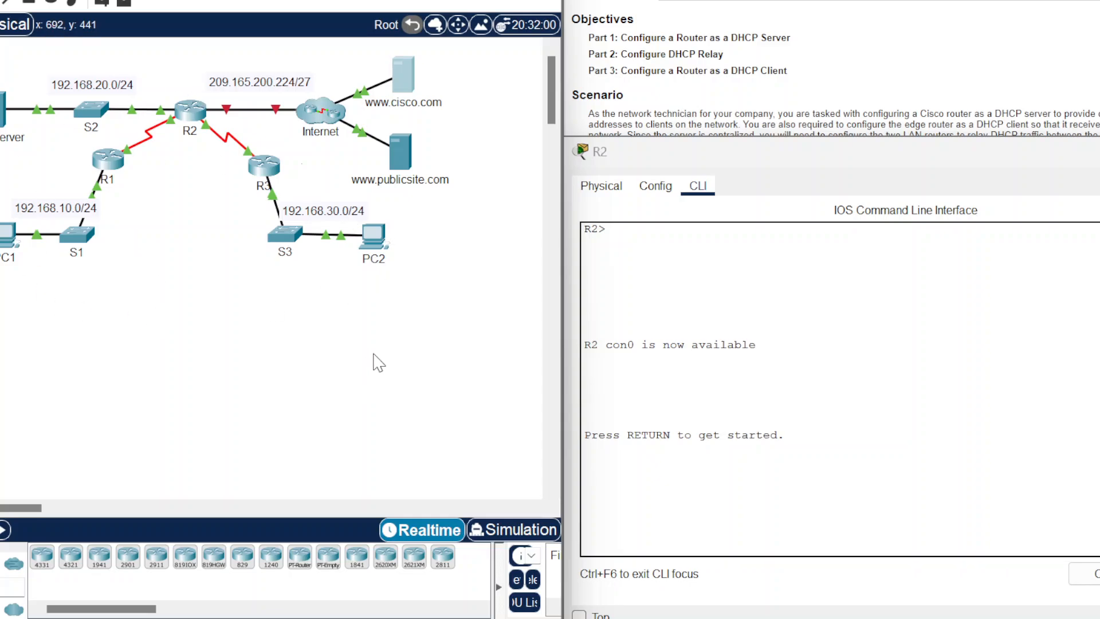
scroll(835, 86, up, 1)
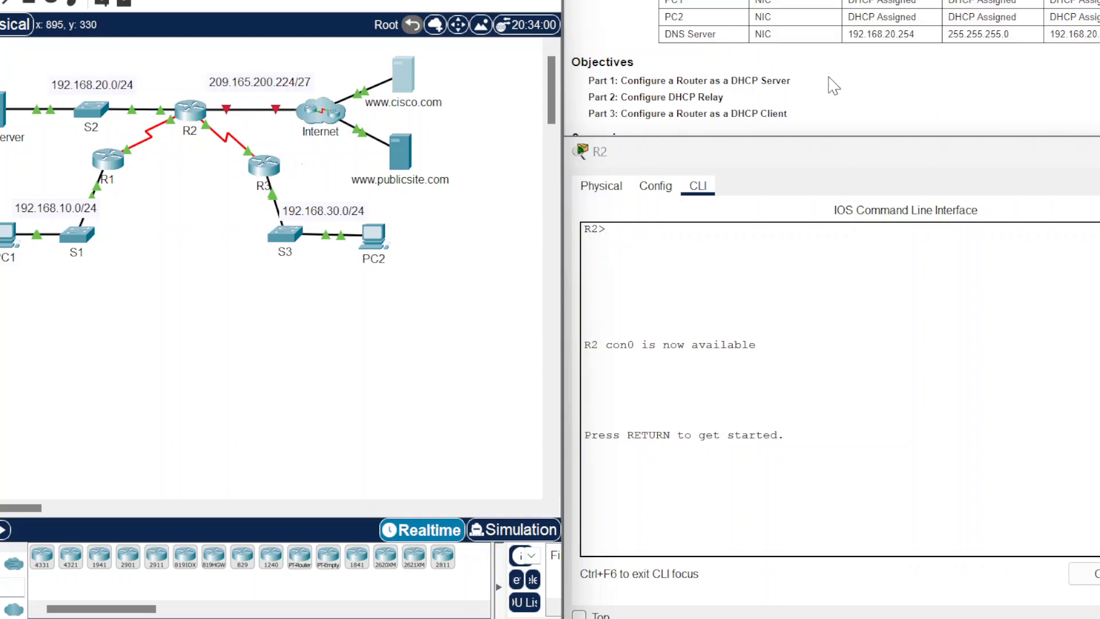
Step: Read the scenario and the Part 1 instructions on excluded IPv4 addresses and DHCP pools
scroll(834, 86, down, 1)
scroll(833, 86, down, 1)
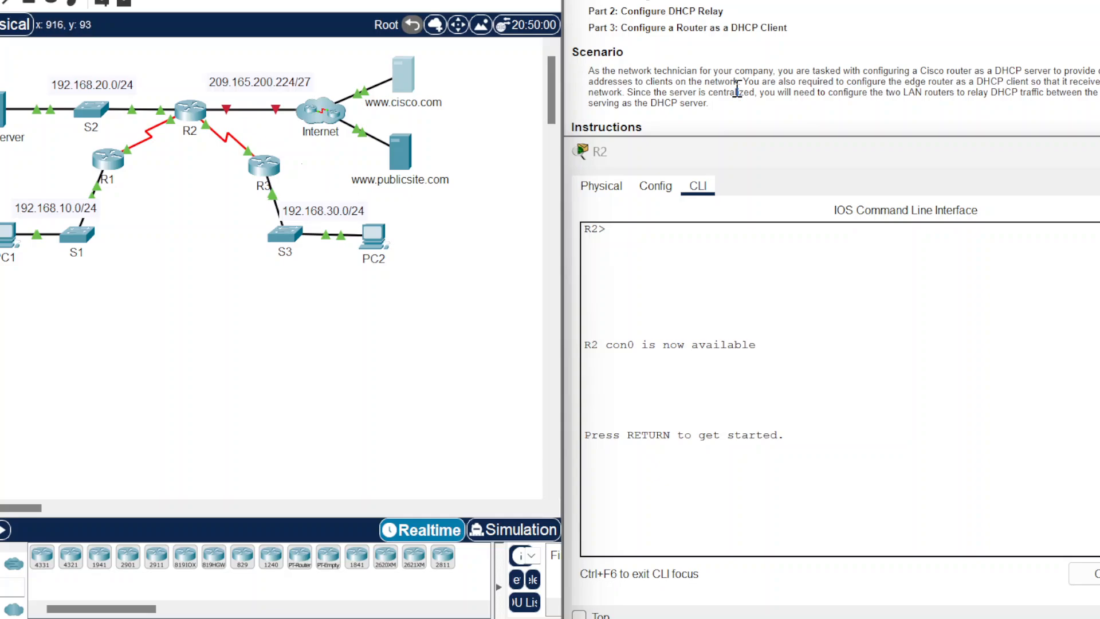
scroll(633, 68, down, 1)
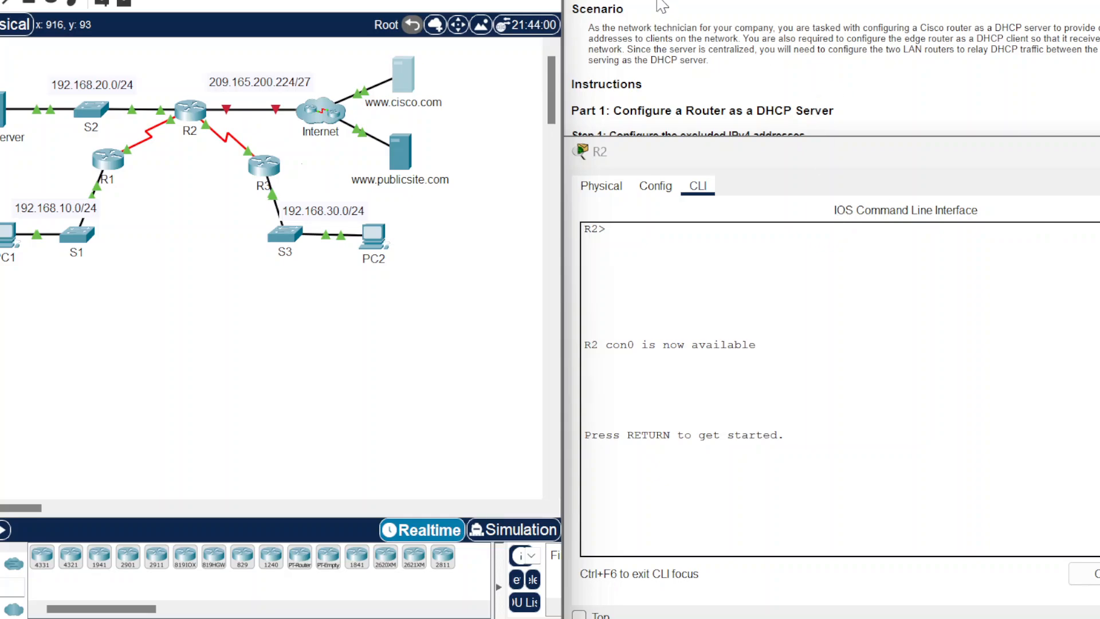
scroll(687, 11, up, 1)
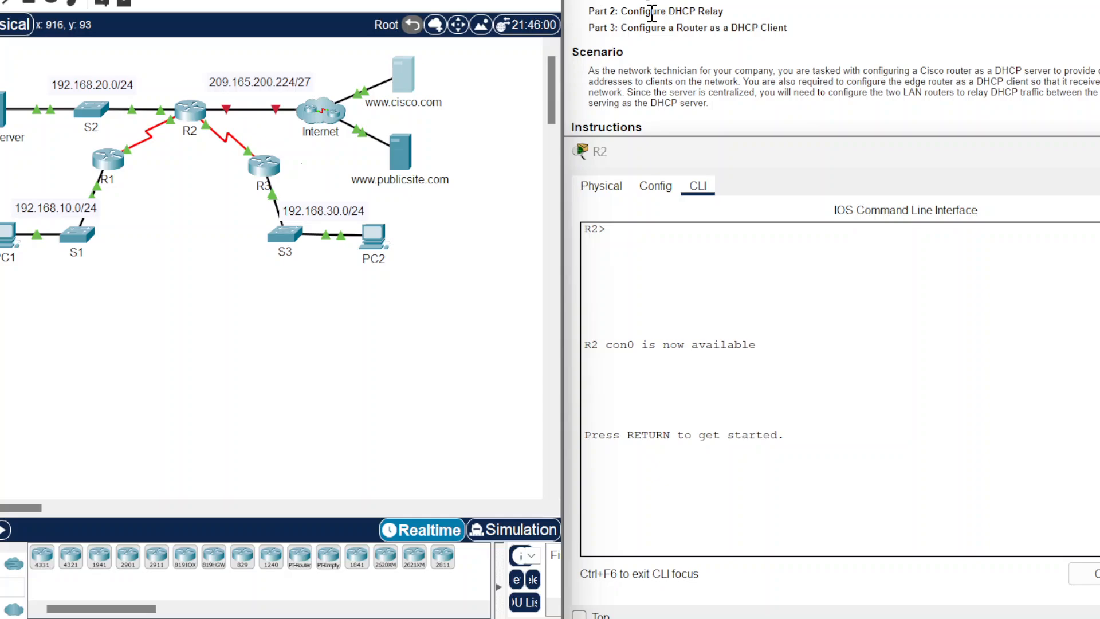
scroll(832, 16, down, 1)
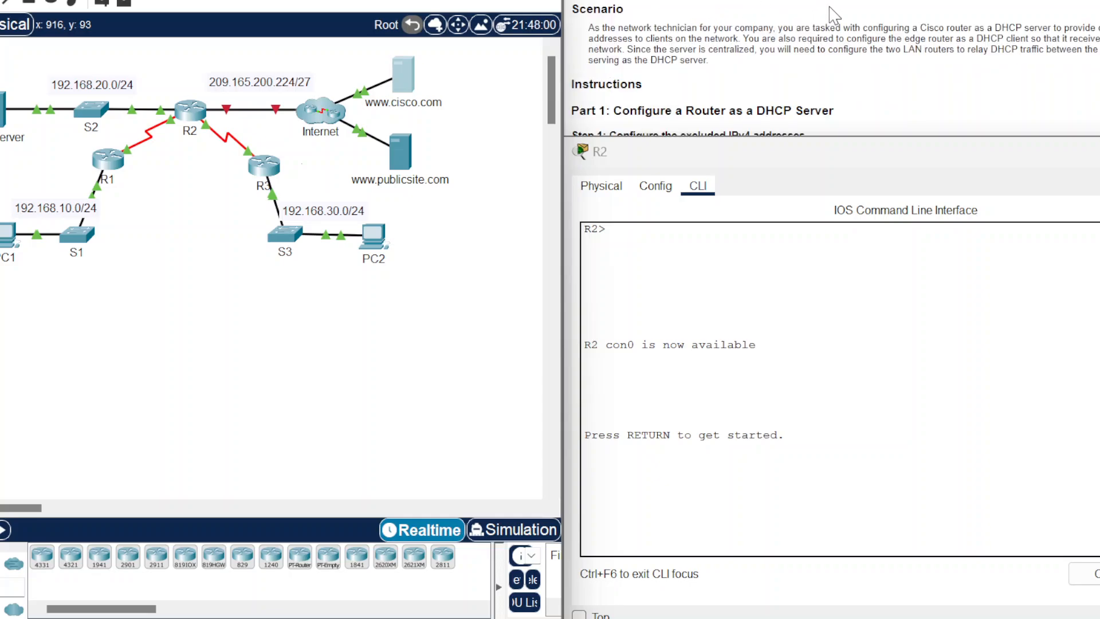
scroll(834, 17, down, 2)
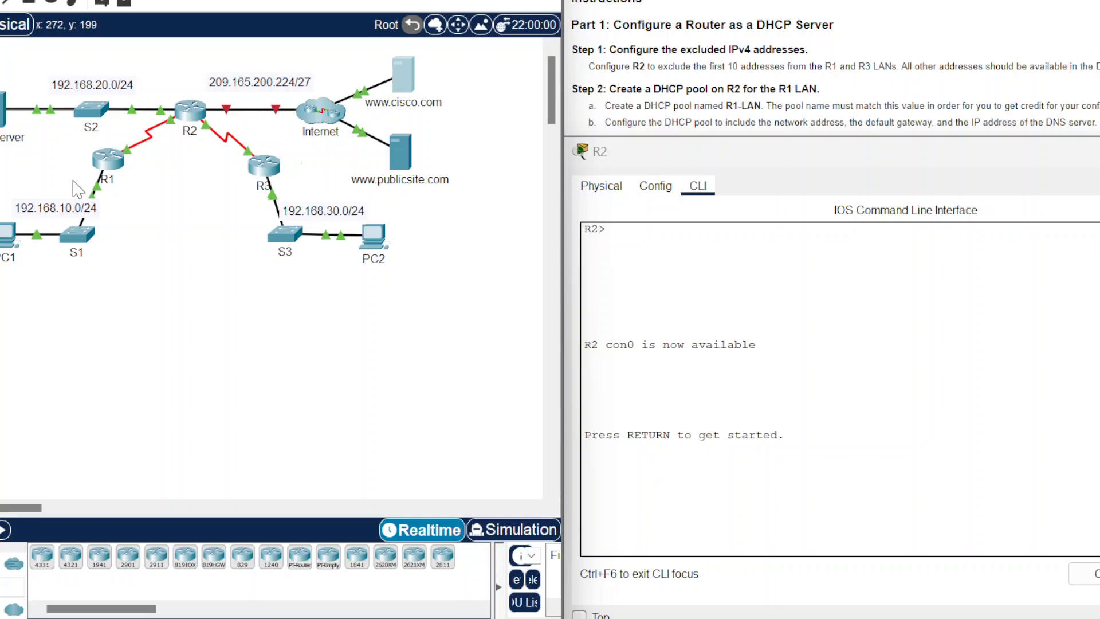
scroll(707, 27, up, 1)
scroll(707, 28, up, 2)
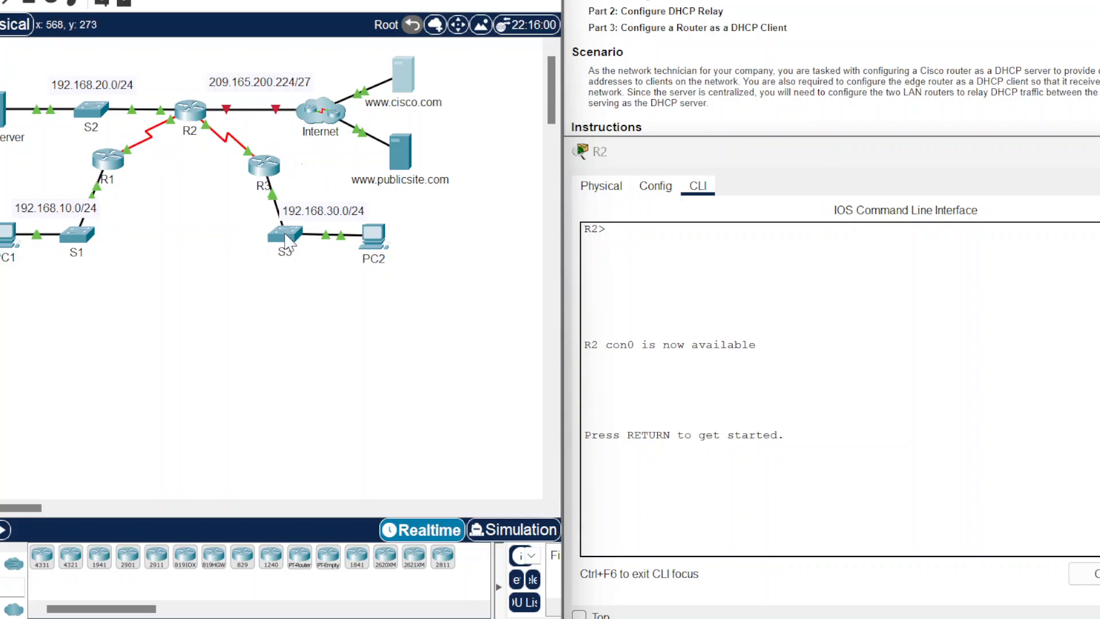
Step: Enter privileged mode on router R2 with enable and open global configuration mode with config term
click(189, 114)
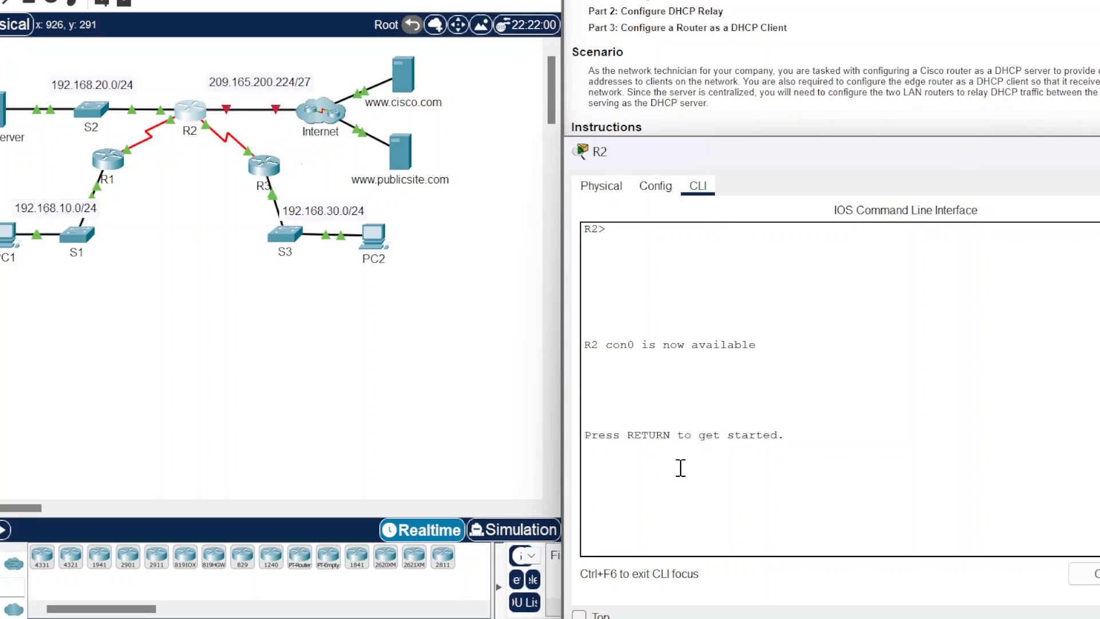
key(Return)
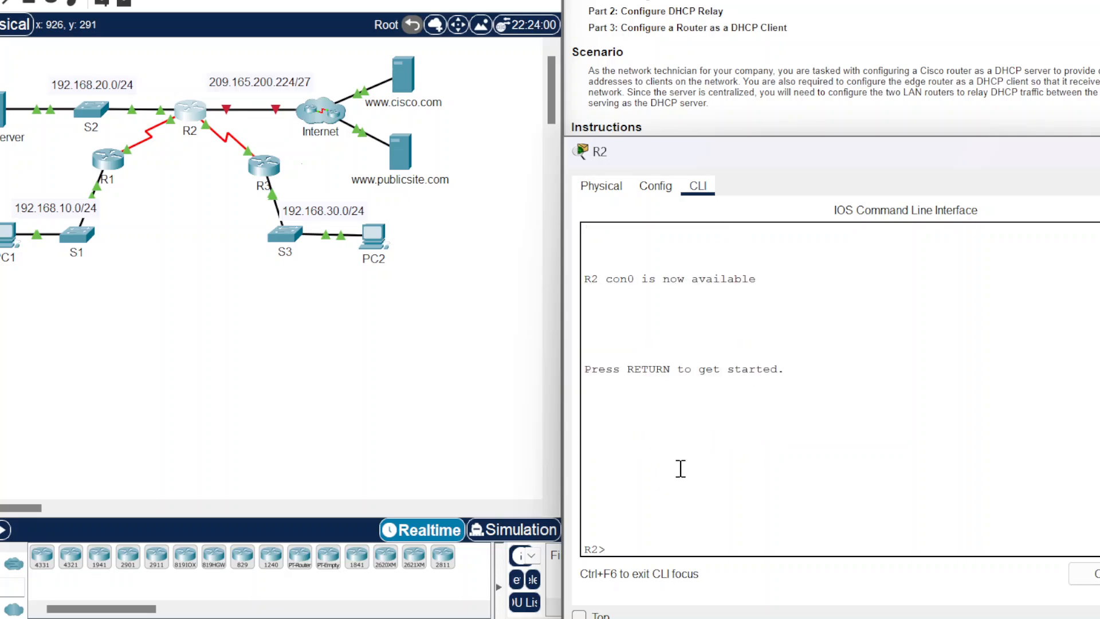
text(enable)
key(Return)
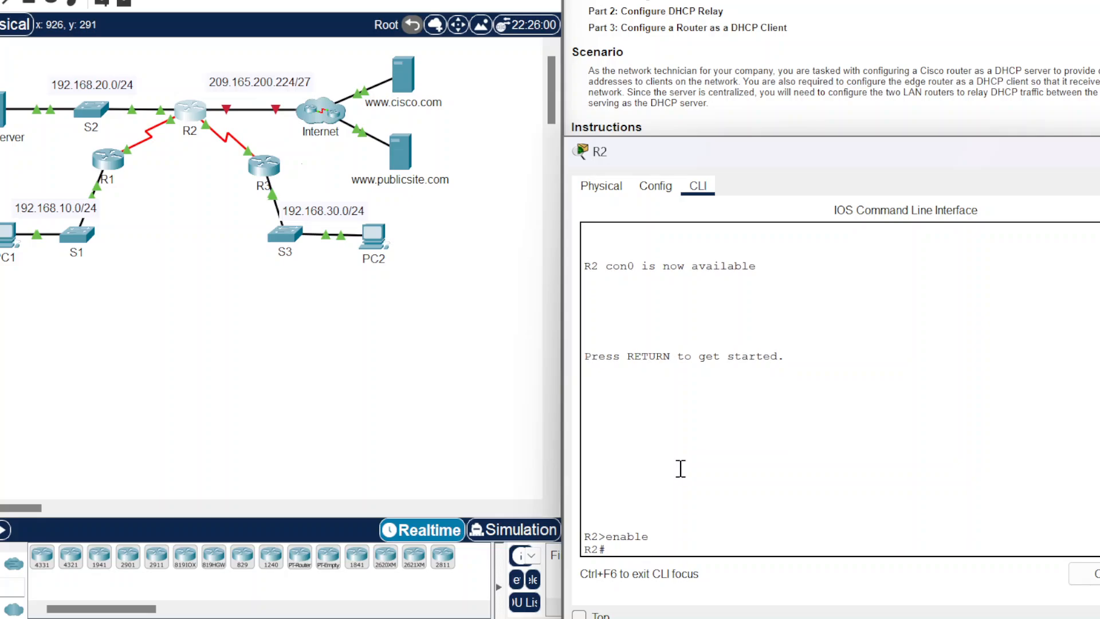
text(condig term)
key(Return)
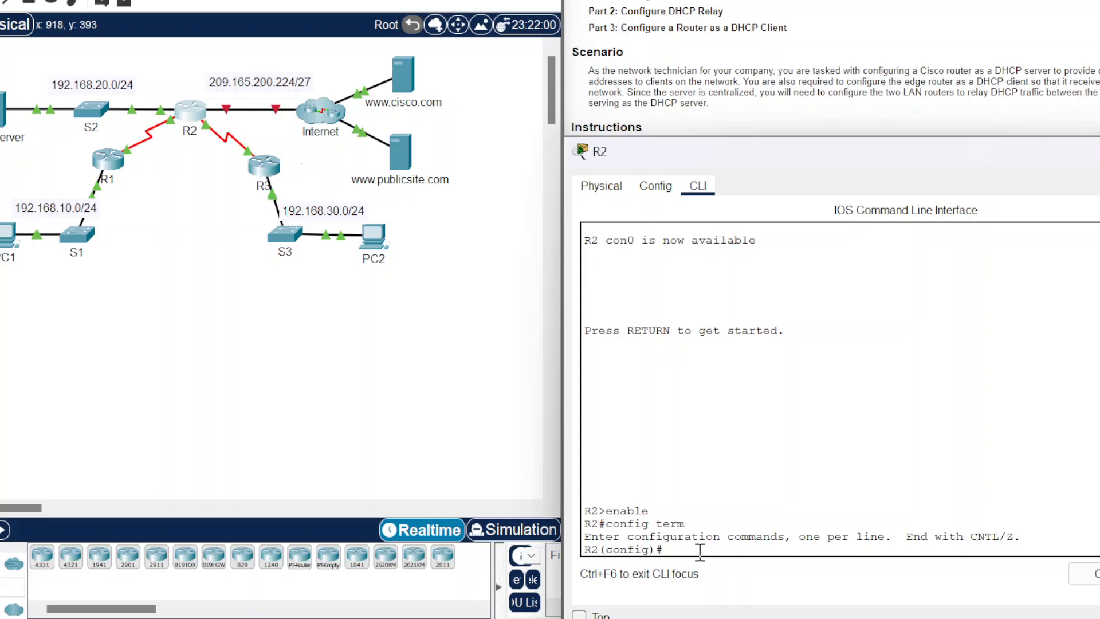
Step: Exclude addresses 192.168.10.1 through 192.168.10.10 from DHCP on R2 with ip dhcp excluded-address
text(ip dhcp excluded-address)
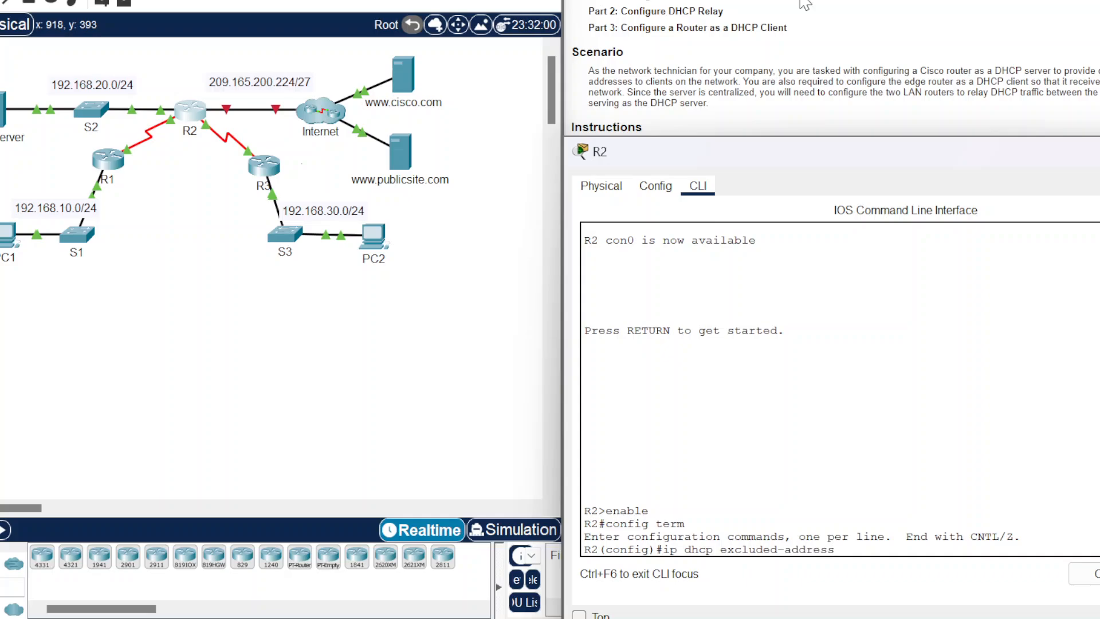
text( 192.168.10.1 192.168)
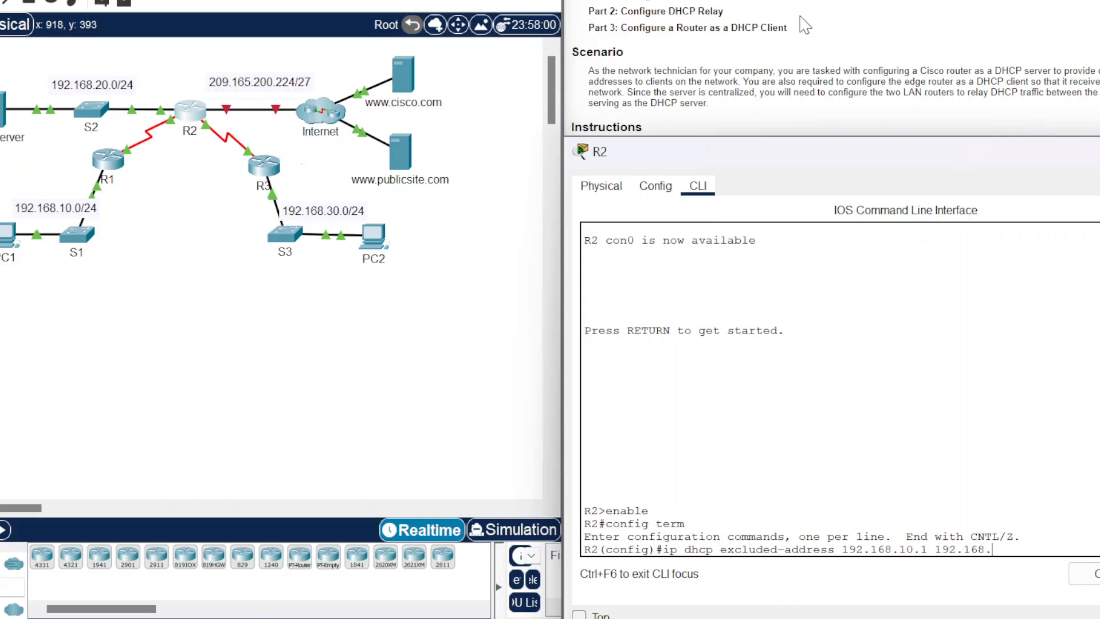
text(.10.10)
scroll(1047, 26, up, 5)
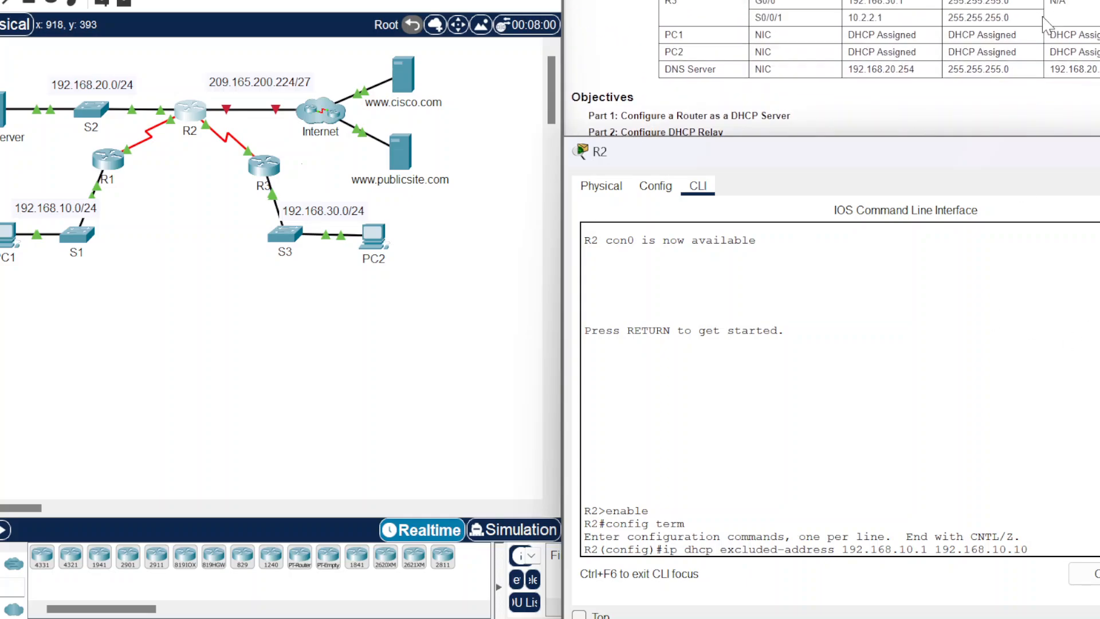
scroll(1047, 26, up, 1)
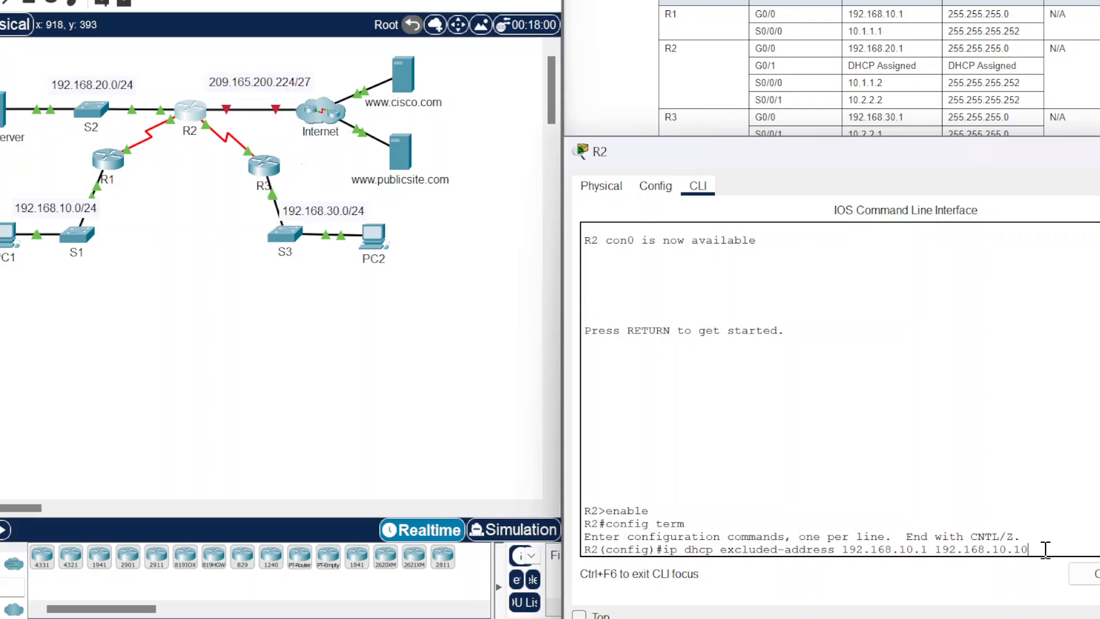
key(Return)
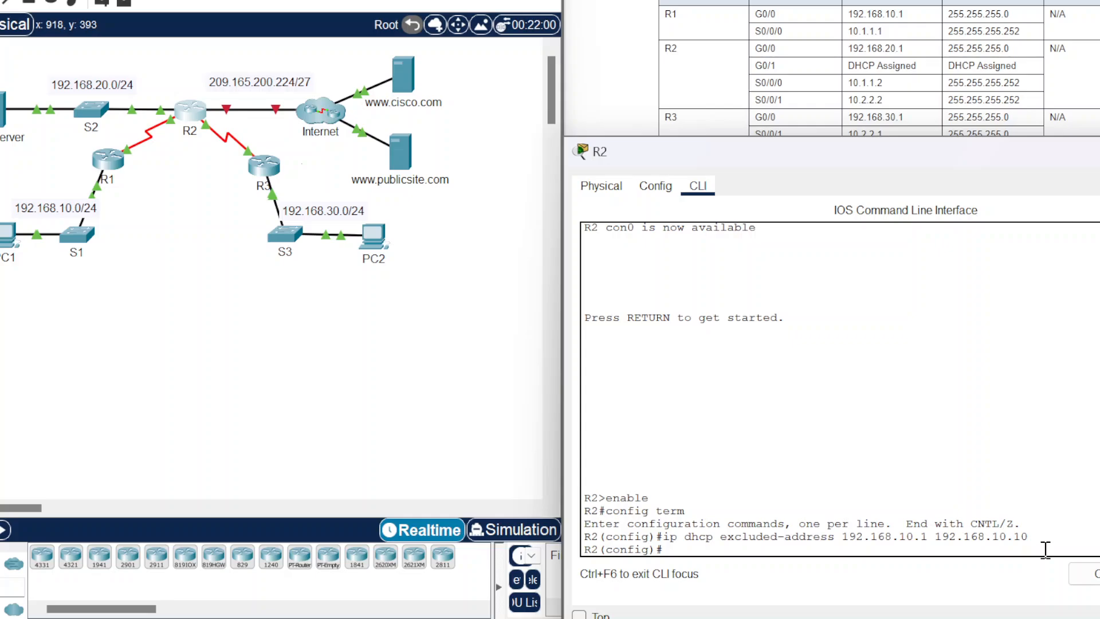
Step: Exclude the R3 LAN addresses 192.168.30.1 through 192.168.30.10 from DHCP on R2
text(ip dhcp excluded-address)
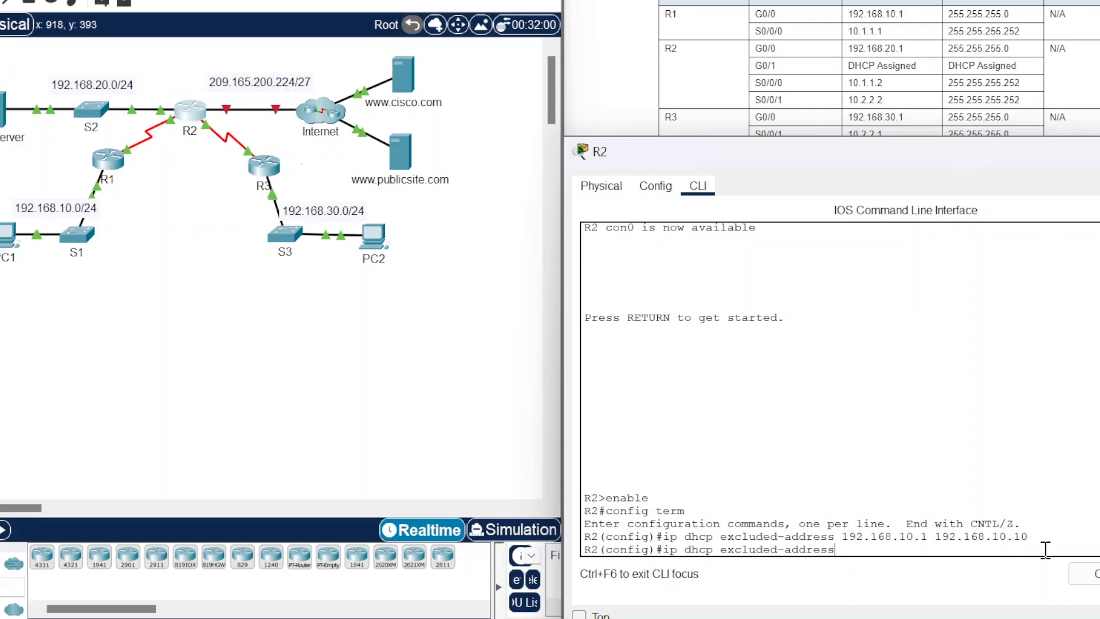
text( 192.168)
scroll(910, 60, down, 1)
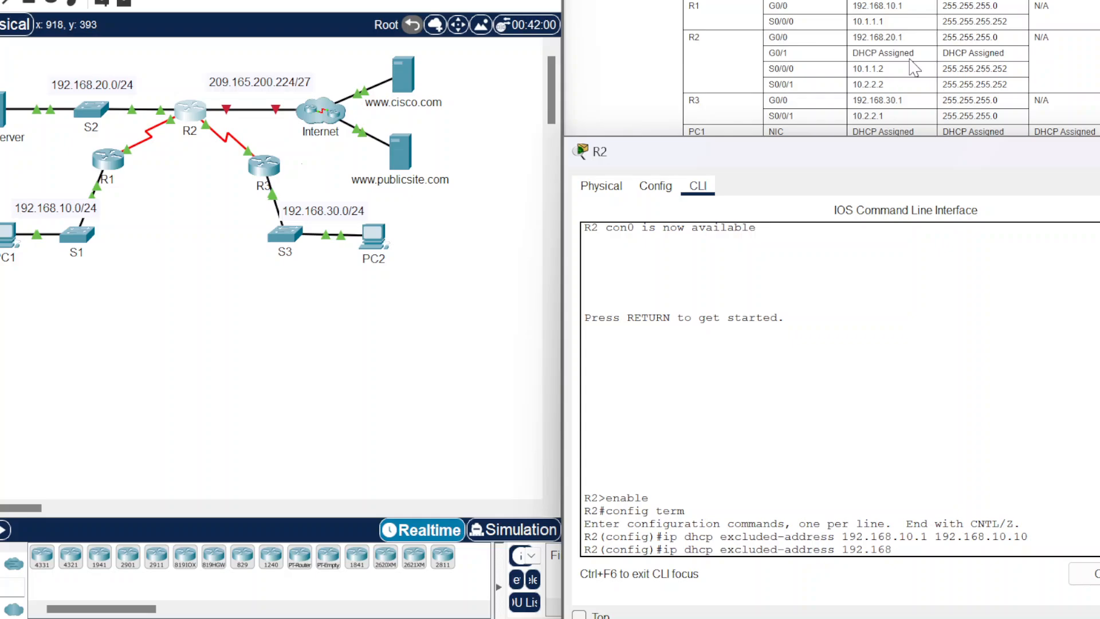
scroll(909, 59, up, 2)
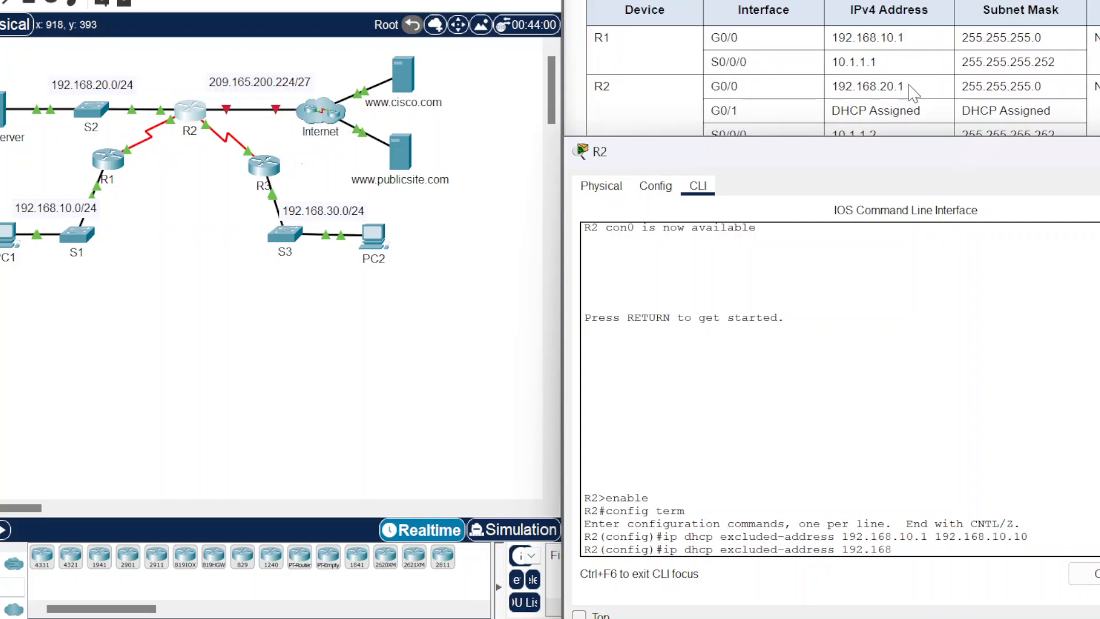
scroll(910, 80, down, 4)
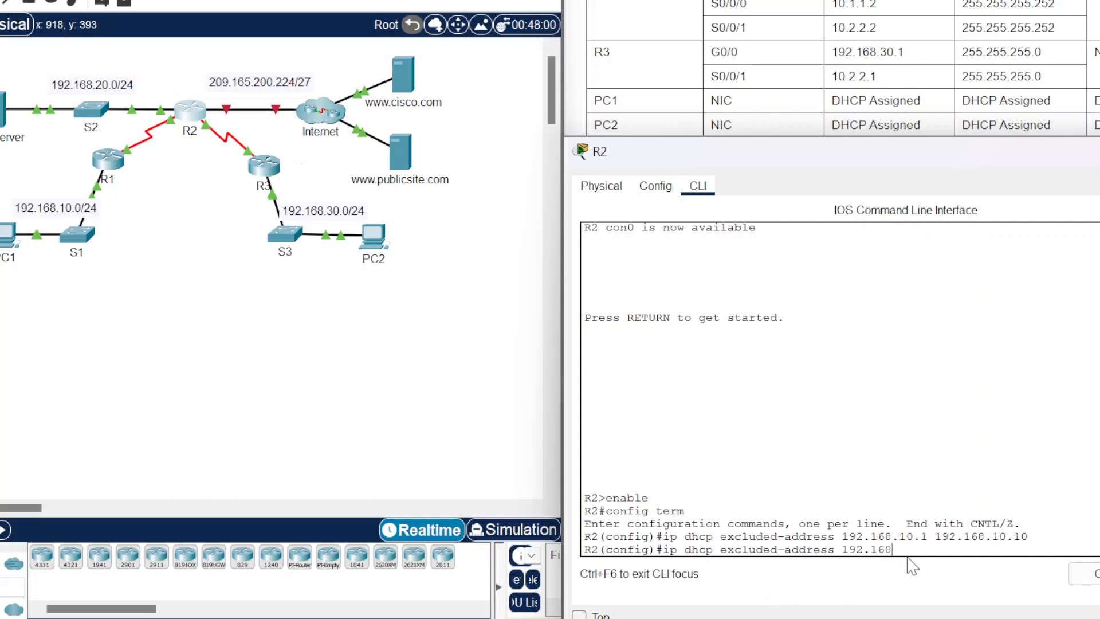
text(30.1 192.168.30)
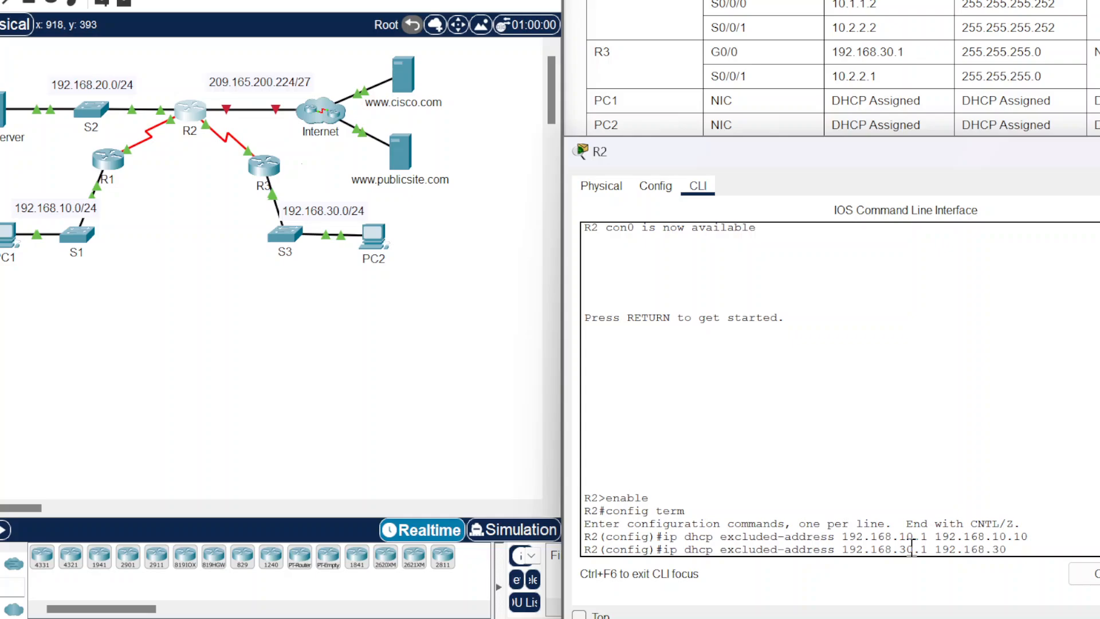
text(.10)
key(Return)
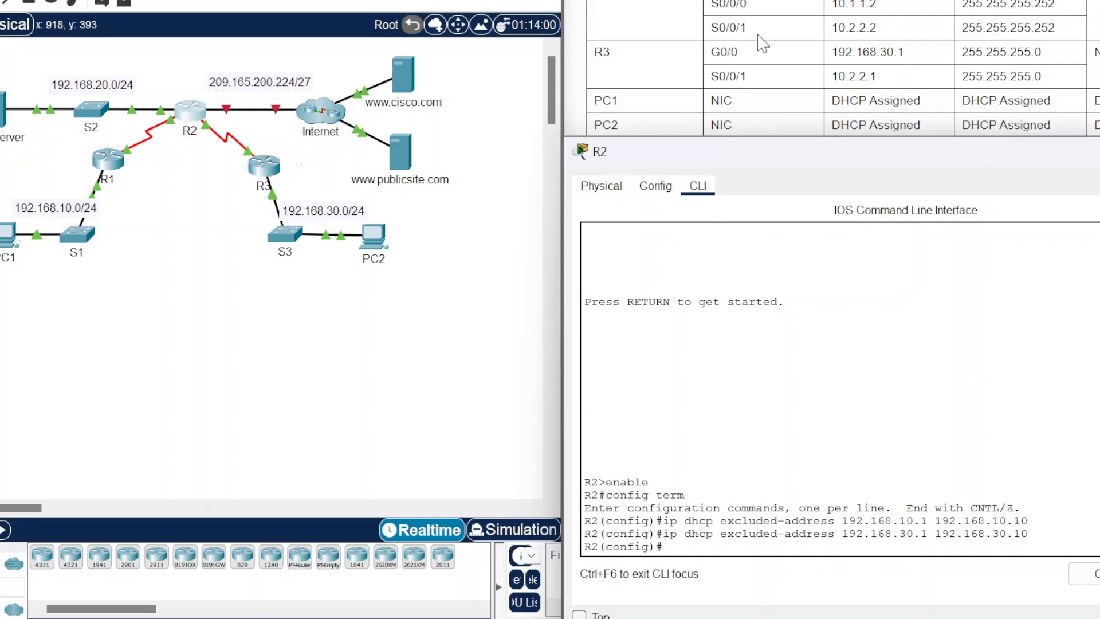
Step: Check the Step 2 instructions and create a DHCP pool named R1-LAN on R2 with ip dhcp pool
scroll(781, 74, up, 2)
scroll(783, 77, down, 3)
scroll(783, 77, up, 5)
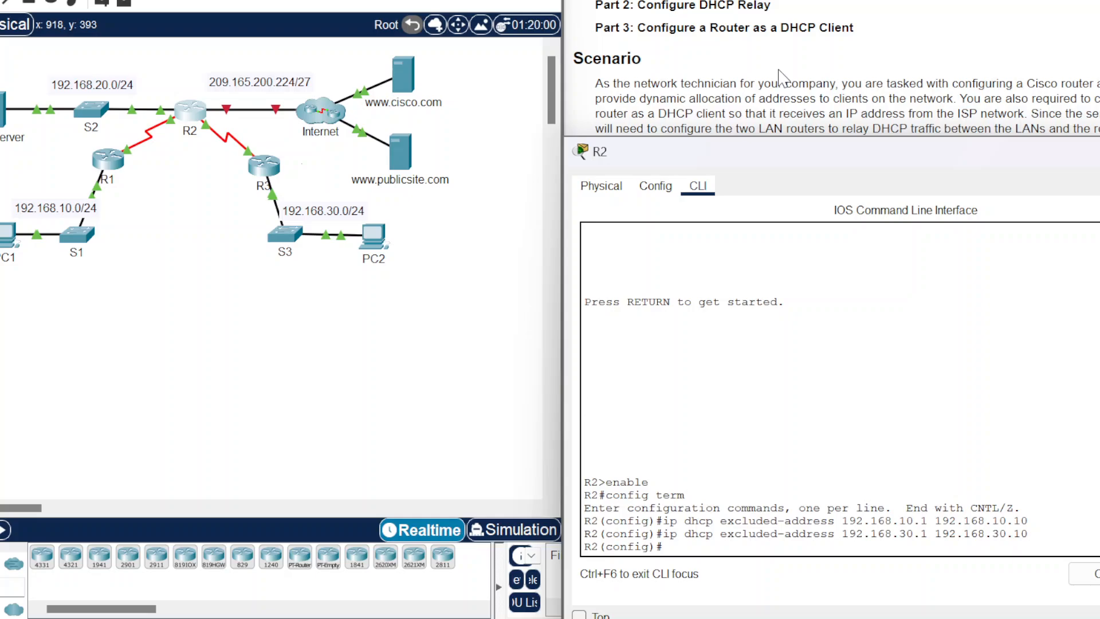
scroll(783, 76, down, 5)
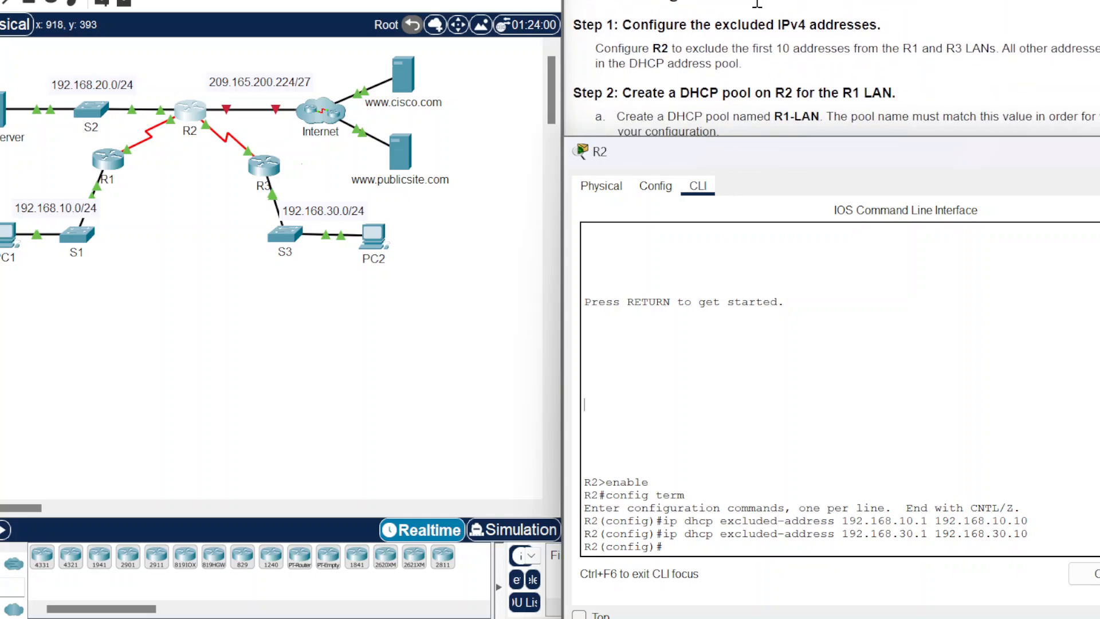
scroll(770, 43, down, 1)
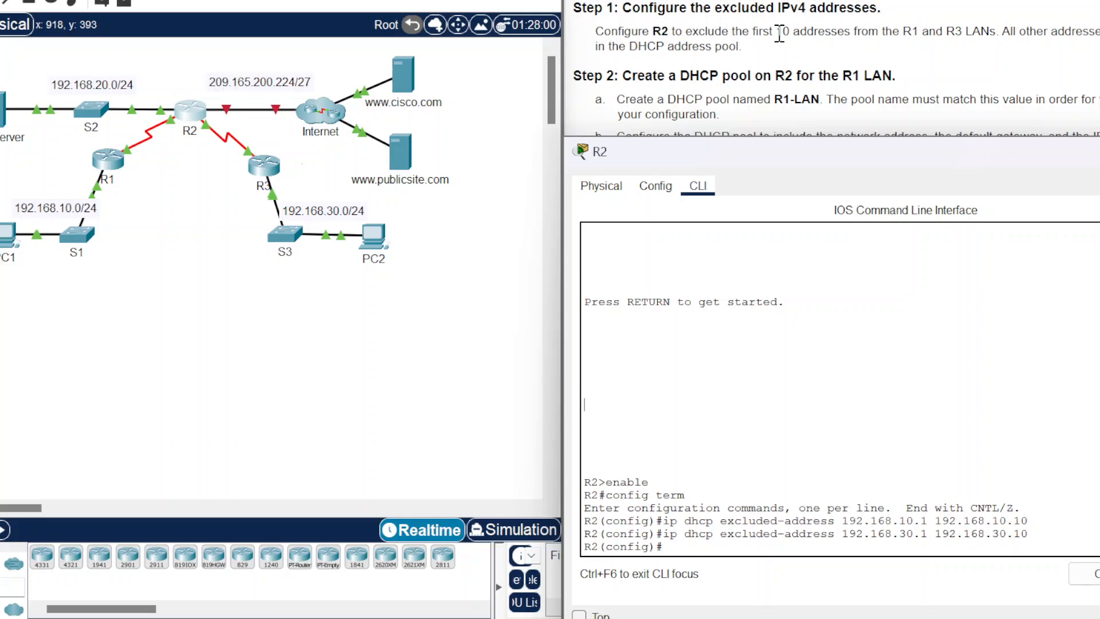
scroll(731, 93, down, 2)
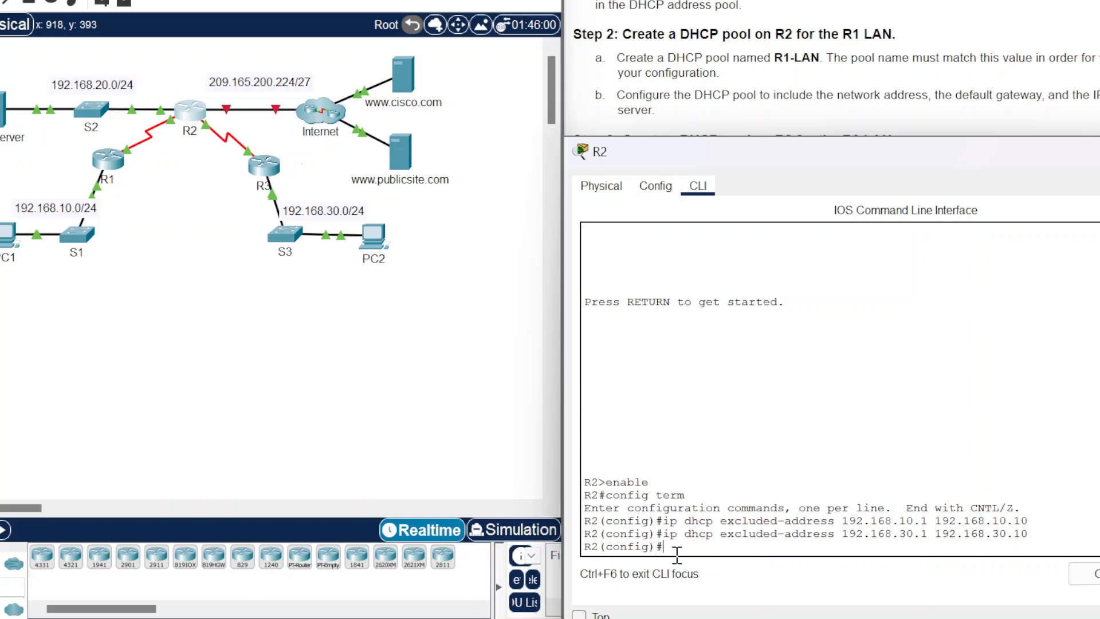
text(ip dhcp pool R1-LAN)
key(Return)
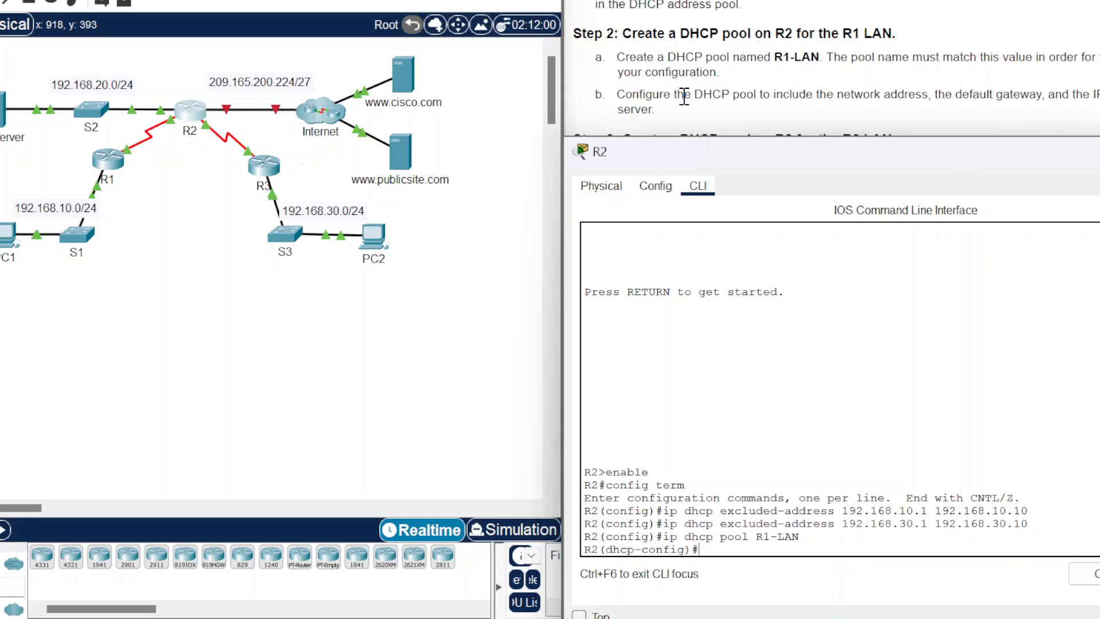
Step: Set the R1-LAN pool's network to 192.168.10.0 with subnet mask 255.255.255.0
scroll(684, 95, down, 1)
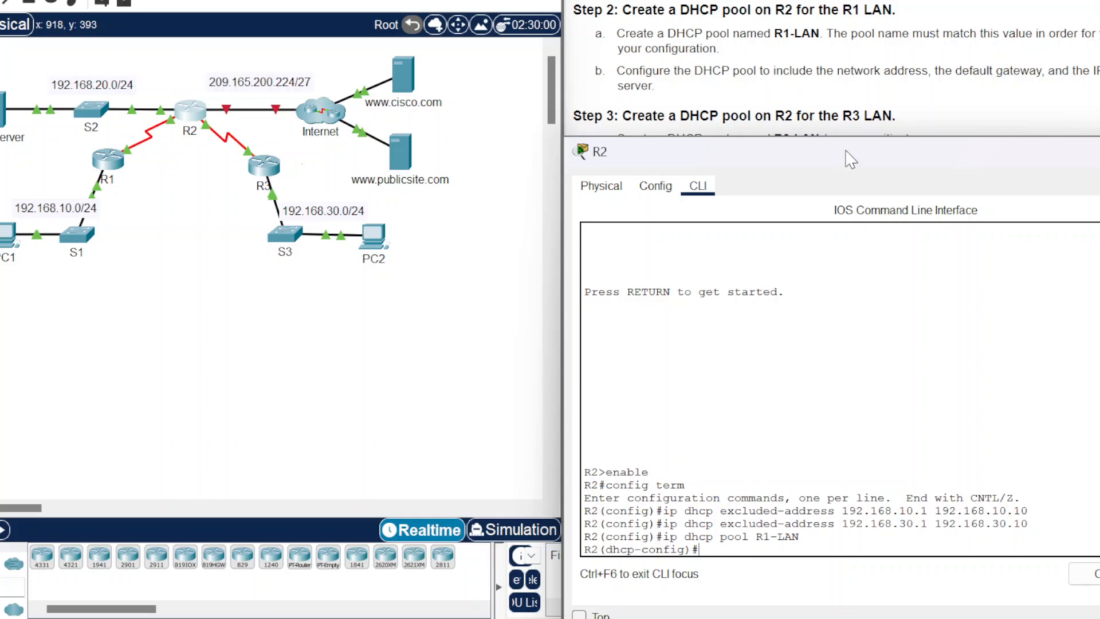
text(network 192.1)
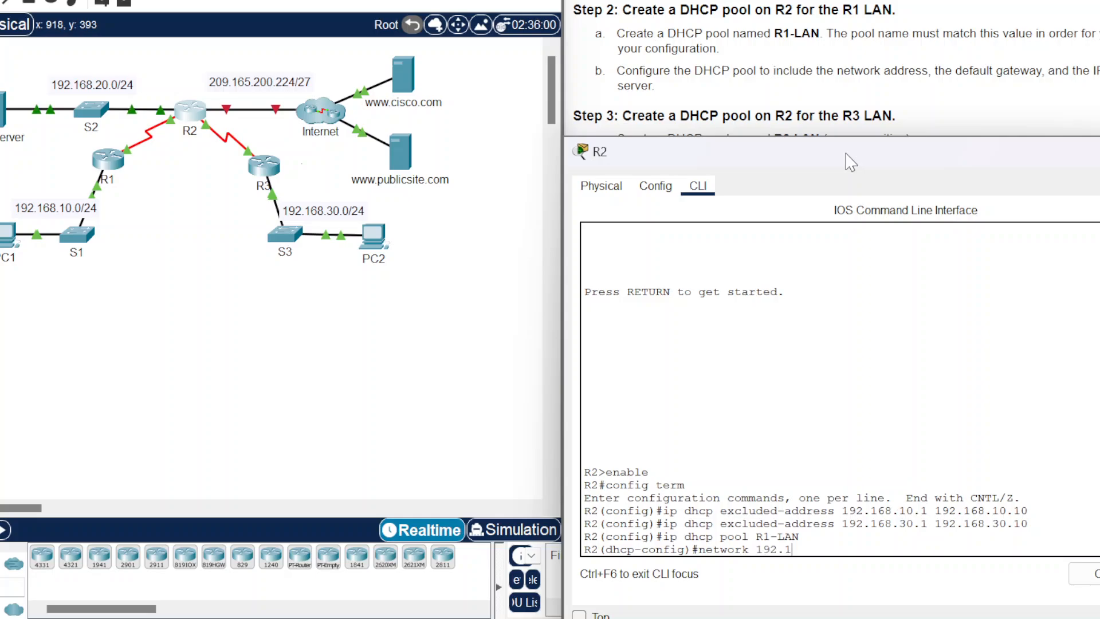
text(68.10.0 255.255.)
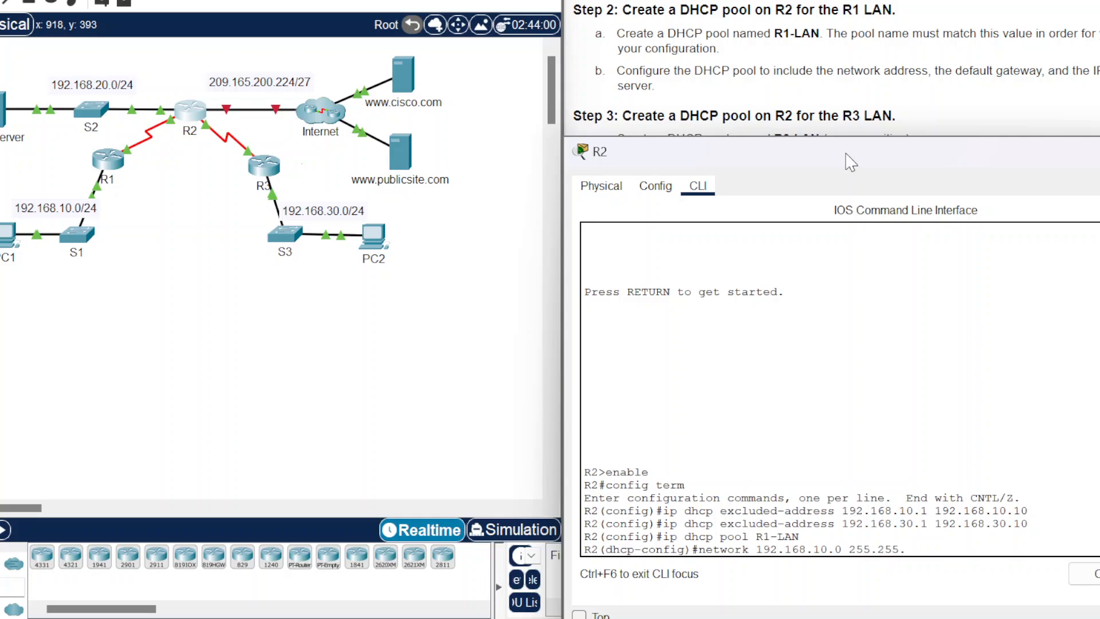
text(255.0)
key(Return)
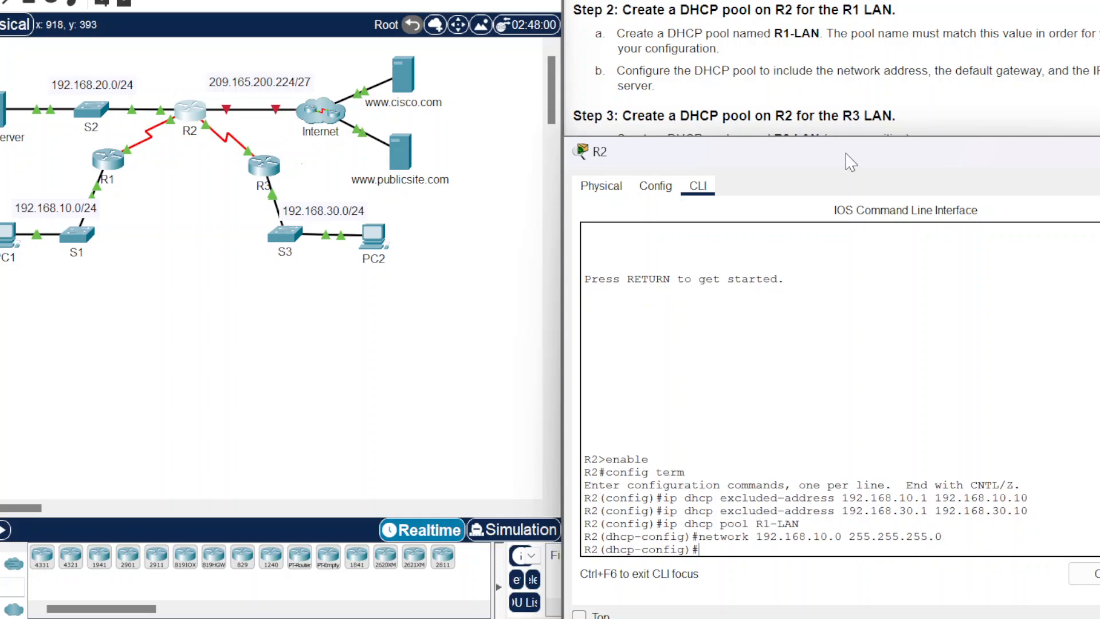
Step: Set the R1-LAN pool's default router to 192.168.10.1
text(default-router)
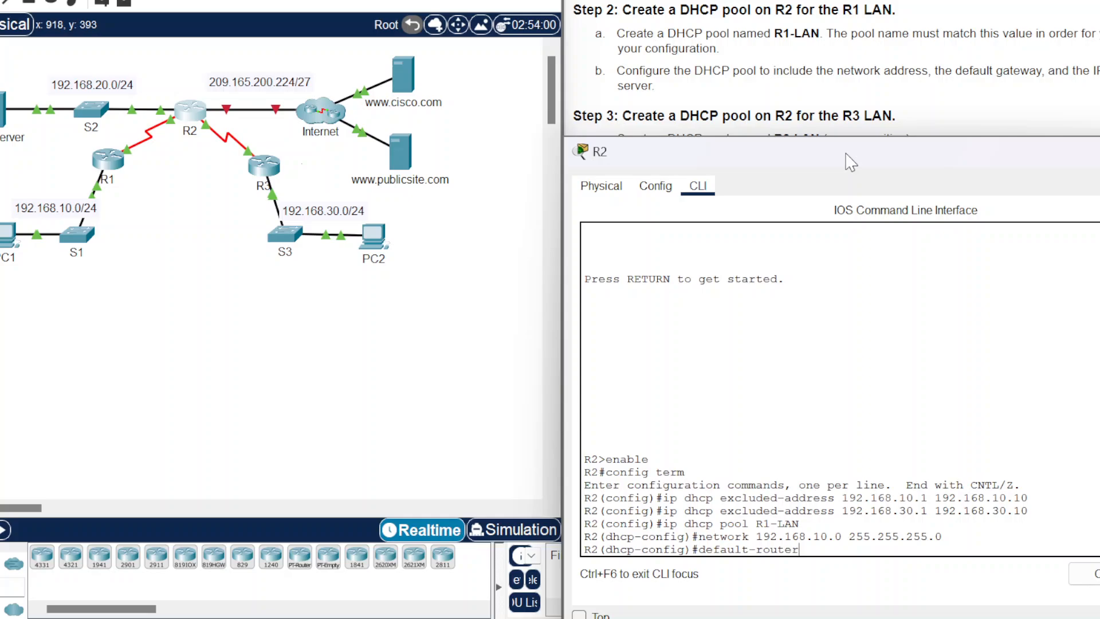
text( 192.168.10.1)
key(Return)
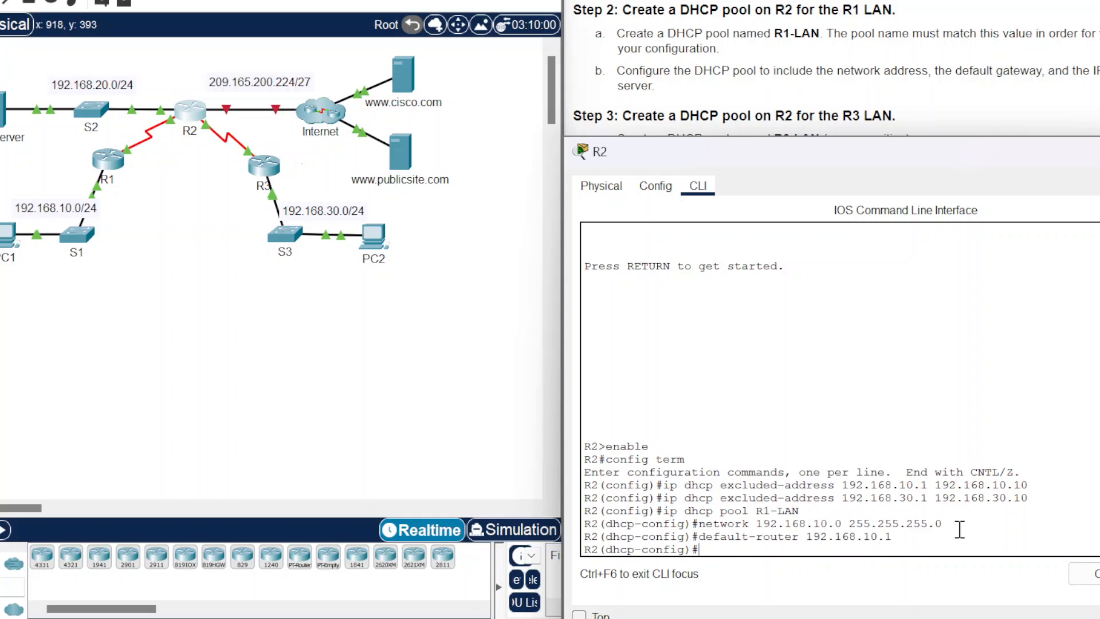
Step: Set the R1-LAN pool's DNS server to 192.168.20.254, checking the address against the addressing table
text(dns-server 192.168.2)
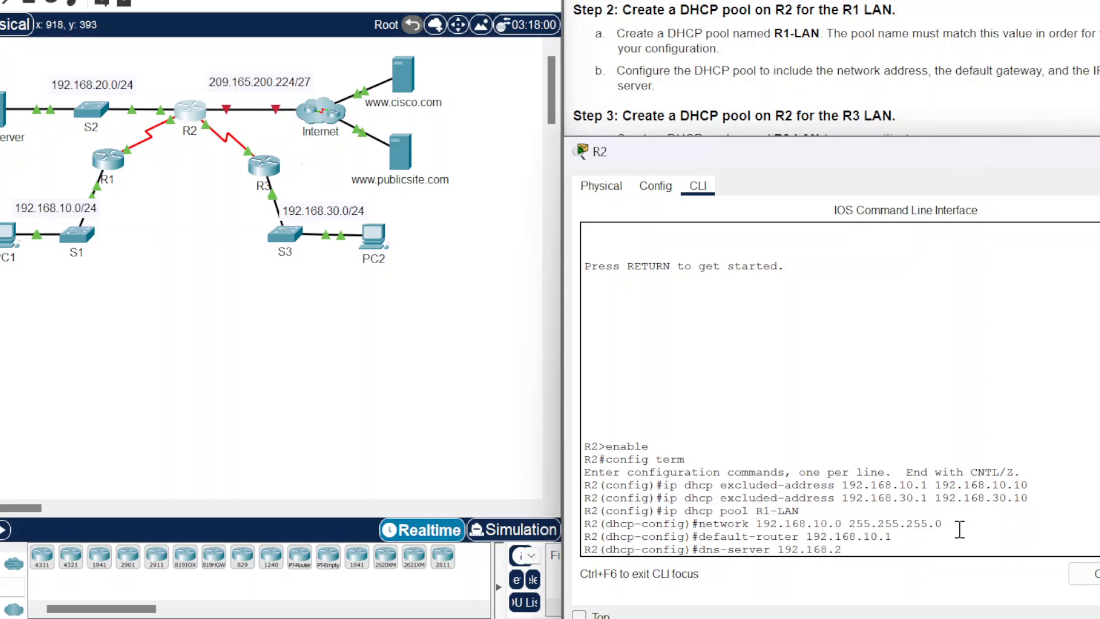
text(0.254)
scroll(963, 29, up, 3)
scroll(963, 28, up, 5)
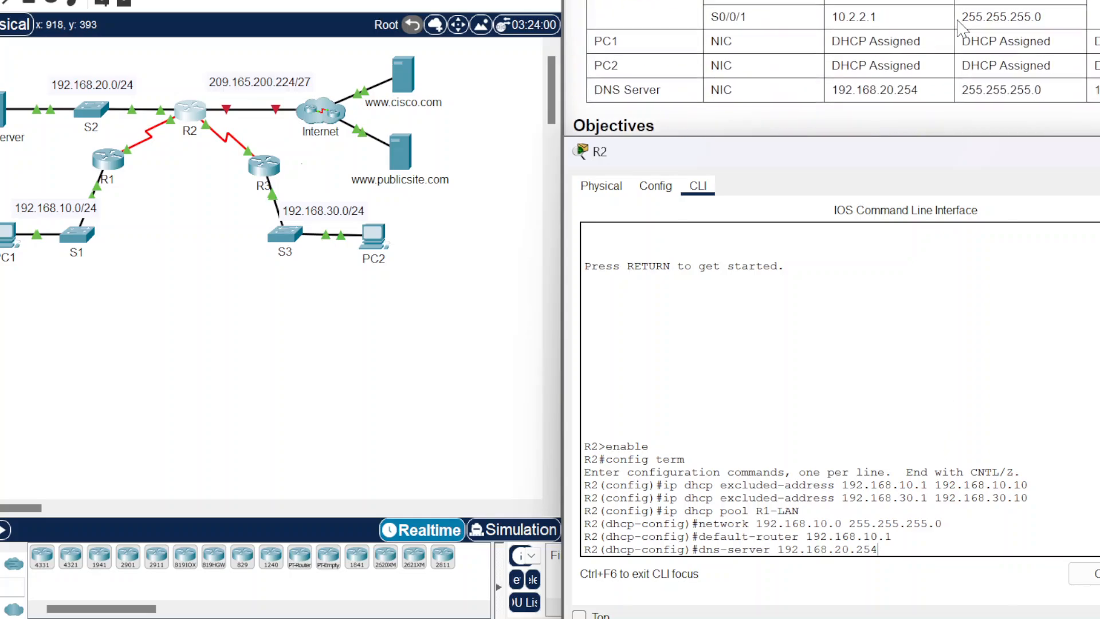
scroll(877, 27, up, 3)
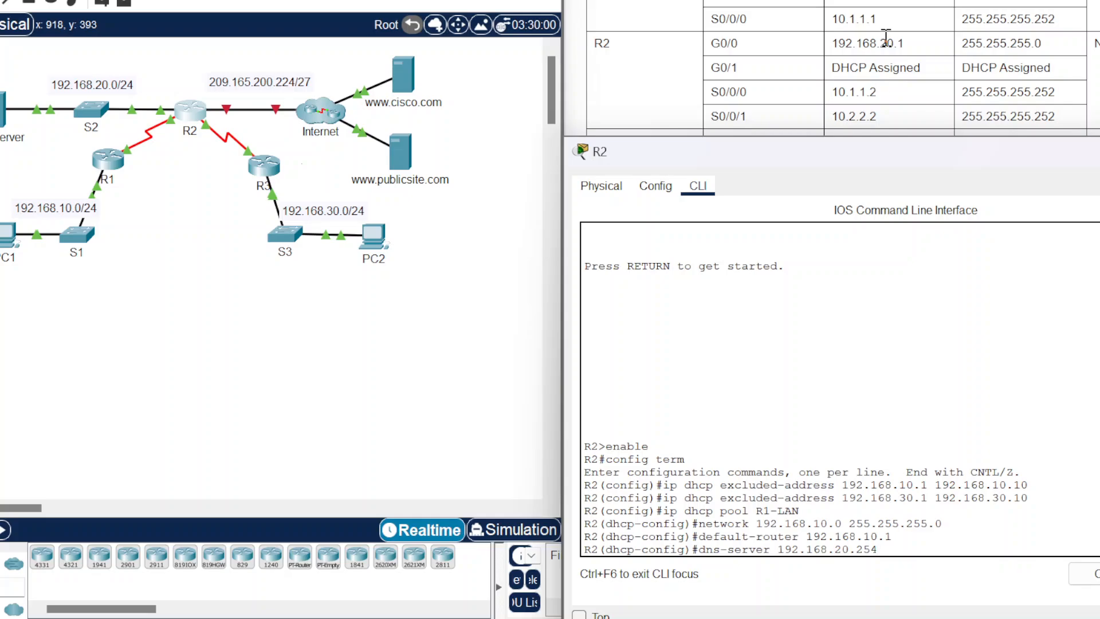
scroll(885, 100, down, 5)
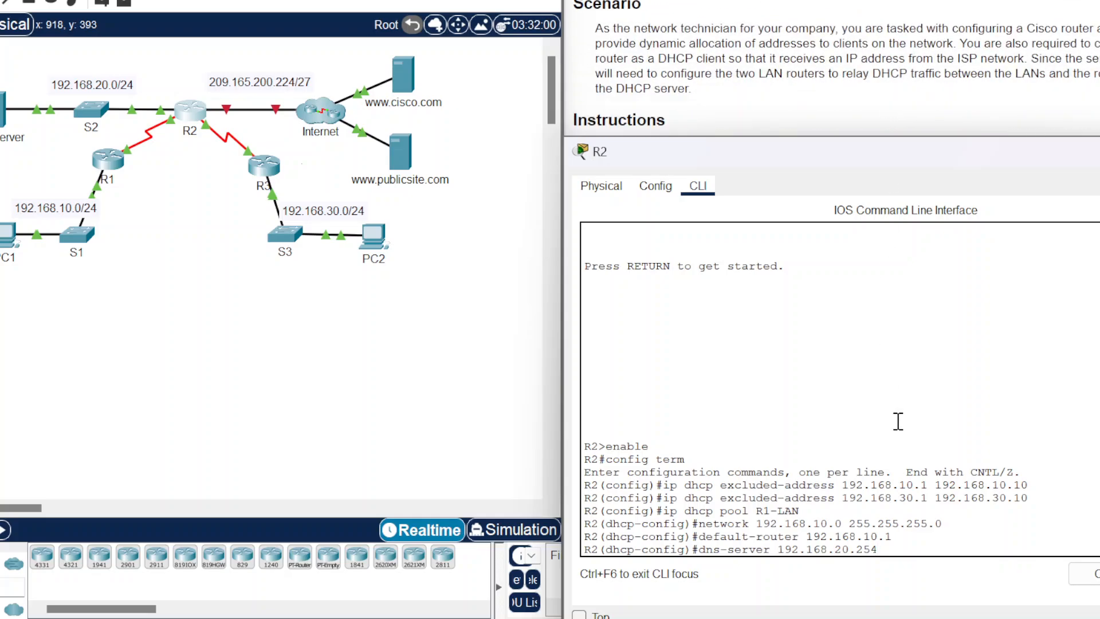
scroll(929, 97, down, 5)
scroll(929, 97, down, 3)
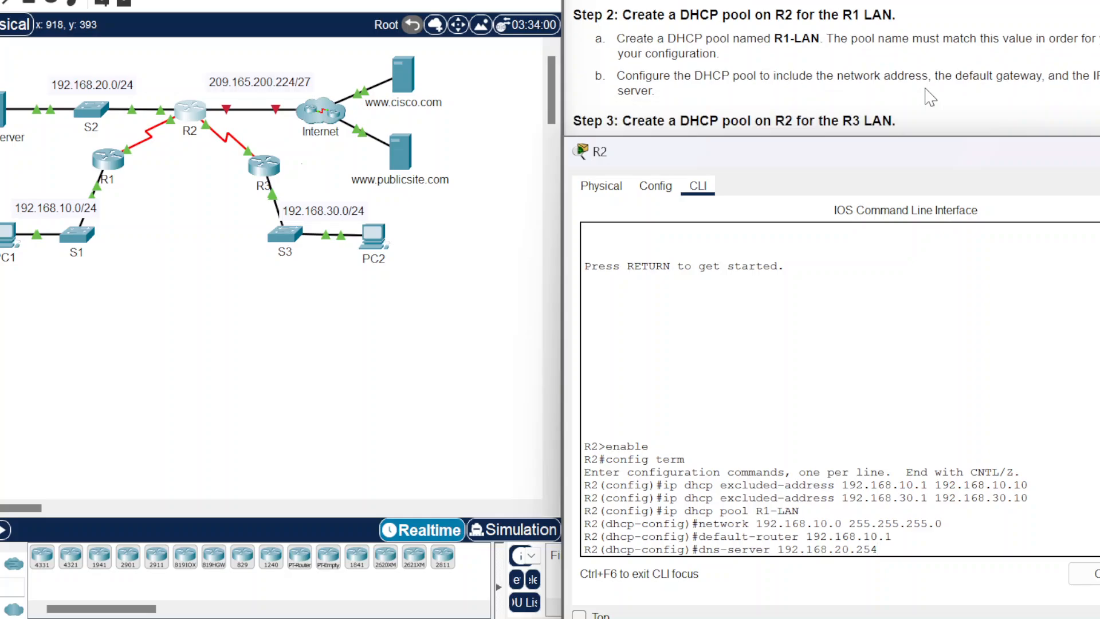
scroll(930, 97, up, 2)
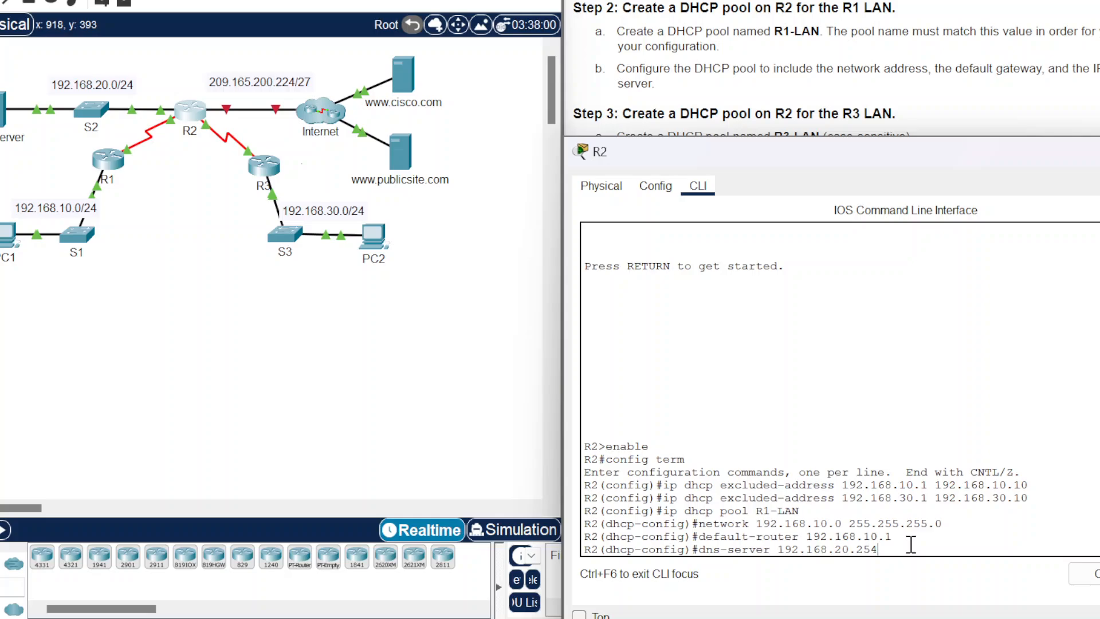
key(Return)
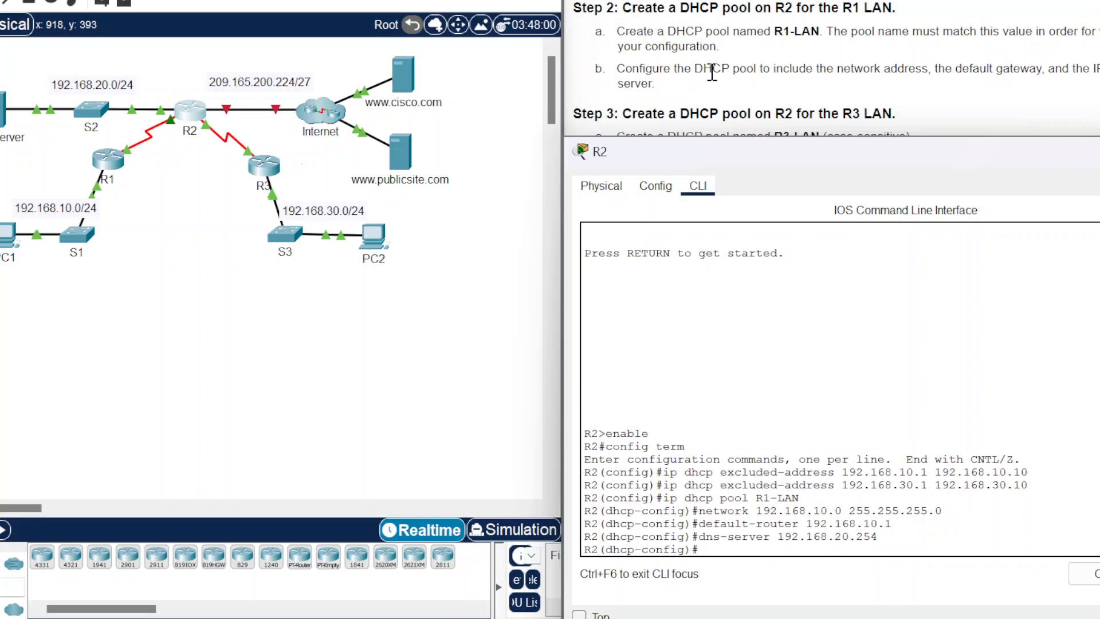
Step: Check the Step 3 instructions and create a DHCP pool named R3-LAN on R2 with ip dhcp pool
scroll(714, 74, down, 2)
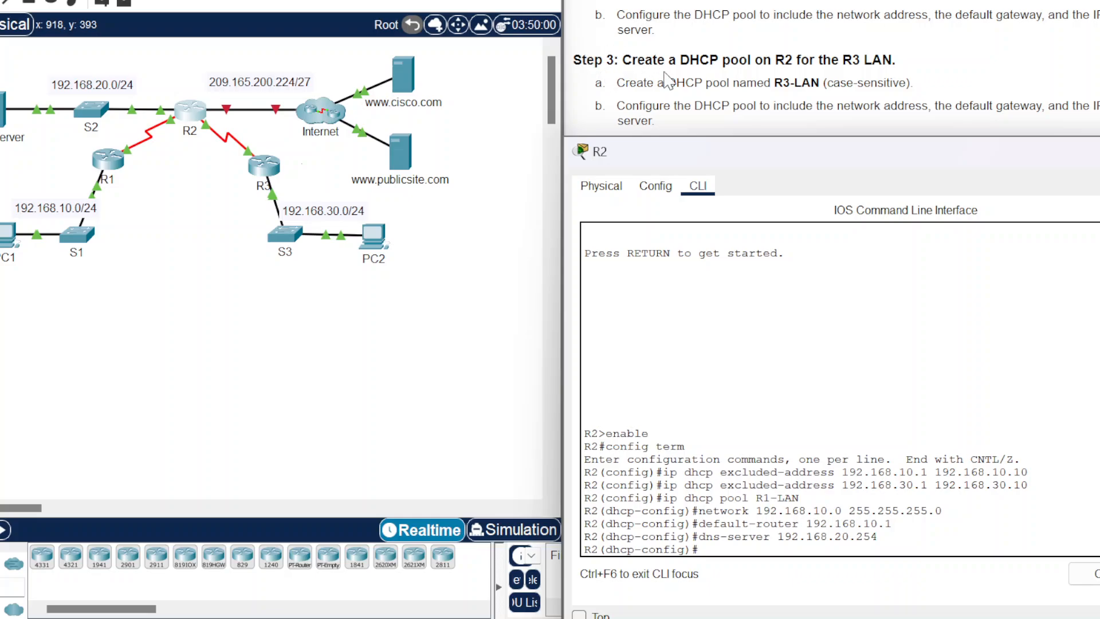
scroll(670, 80, down, 1)
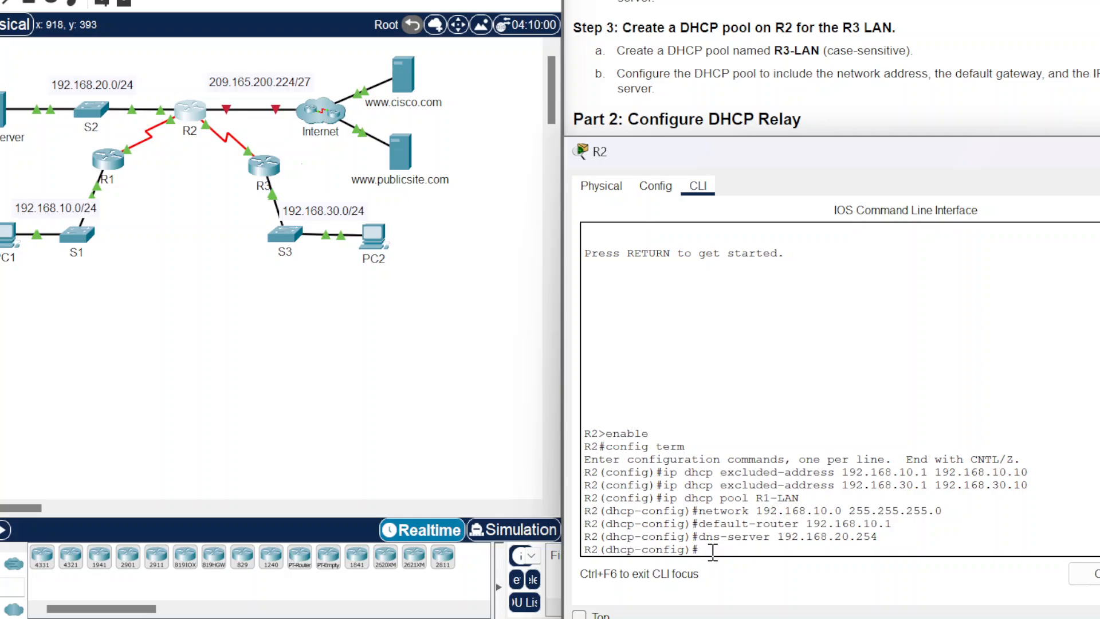
key(Up)
key(Up)
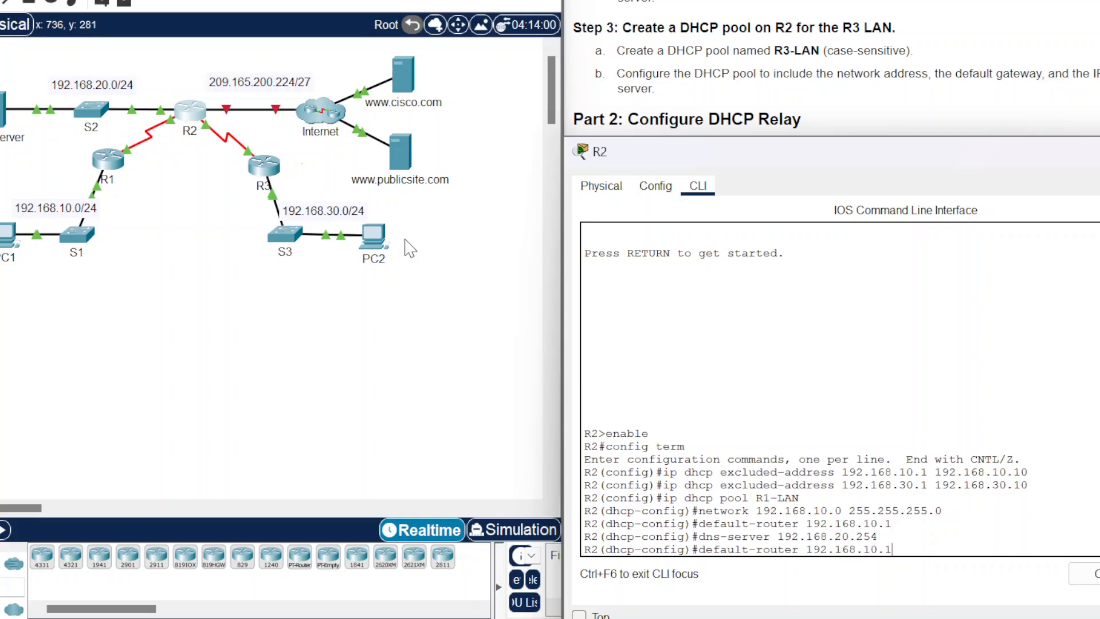
key(Up)
key(Up)
key(Up)
key(Up)
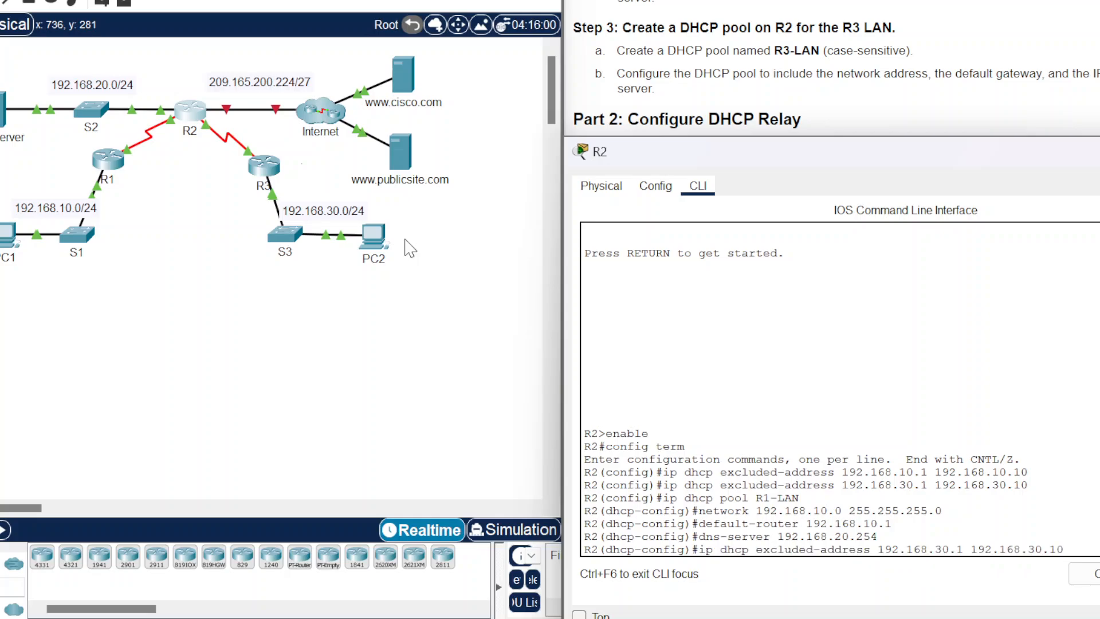
key(Down)
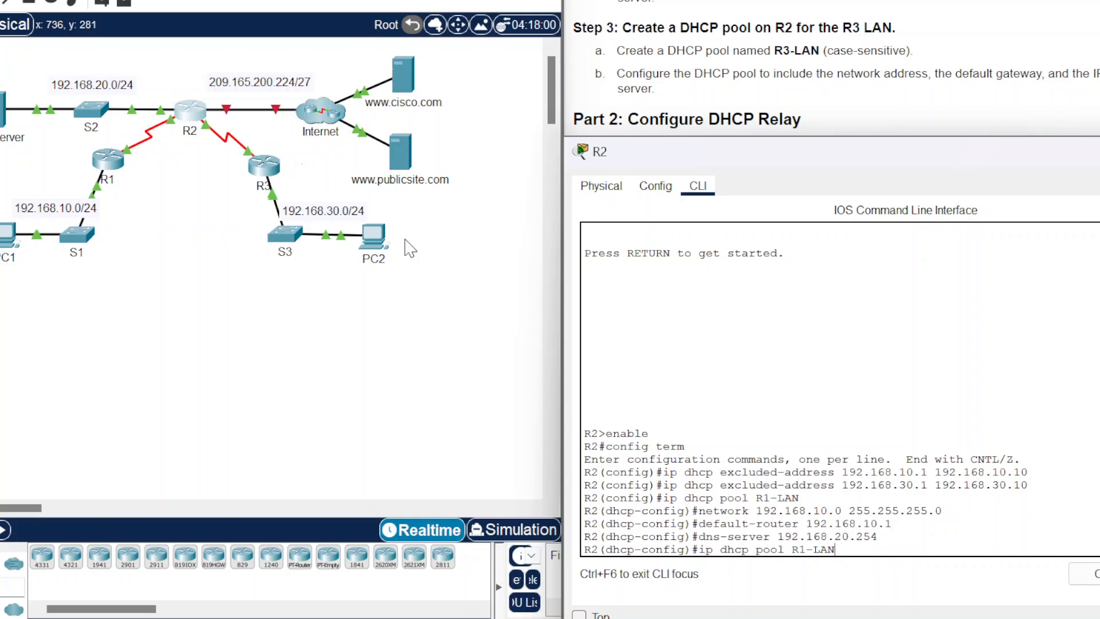
key(Left)
key(Left)
key(Left)
key(Left)
key(Left)
key(Right)
key(BackSpace)
text(2)
key(Right)
key(Right)
key(Right)
key(Right)
key(BackSpace)
text(3)
key(Return)
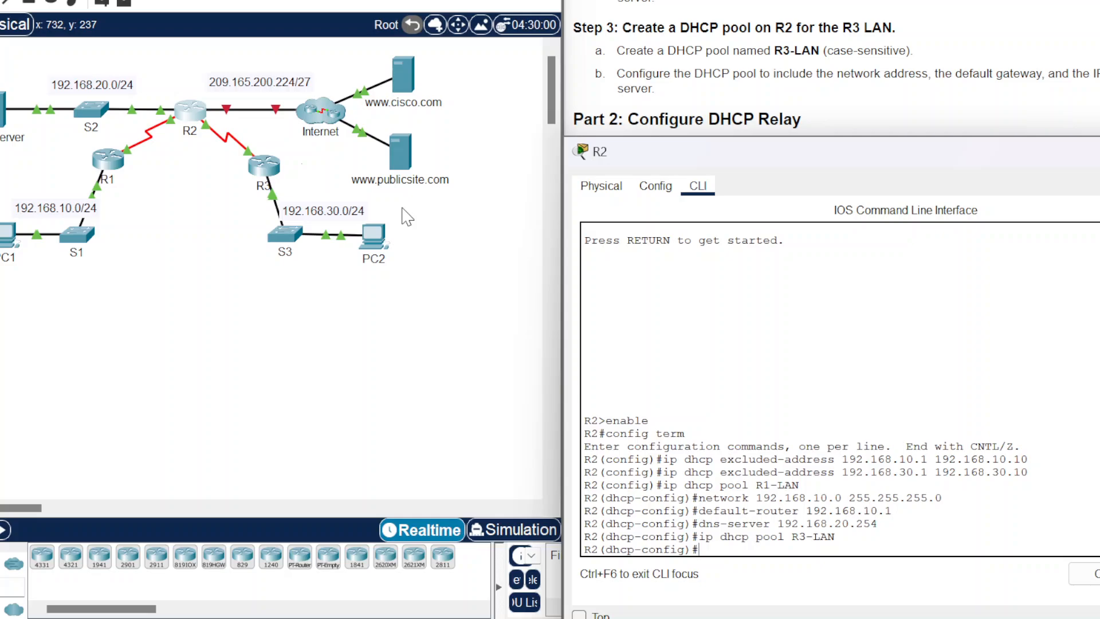
Step: Set the R3-LAN pool's network to 192.168.30.0 with subnet mask 255.255.255.0
key(Up)
key(Up)
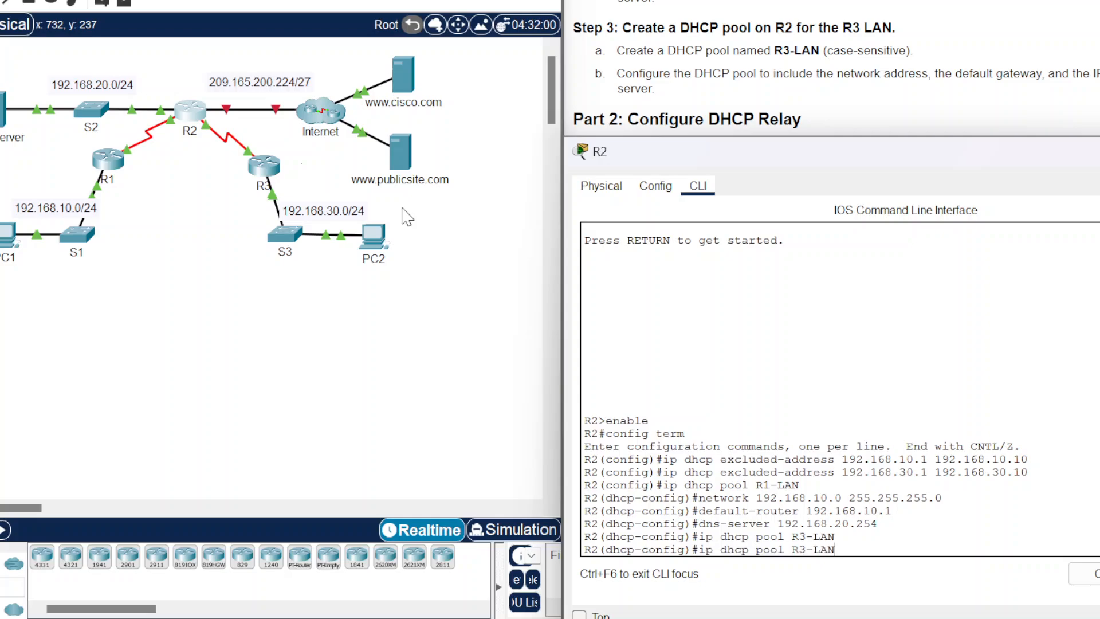
key(Up)
key(Up)
key(Up)
key(Down)
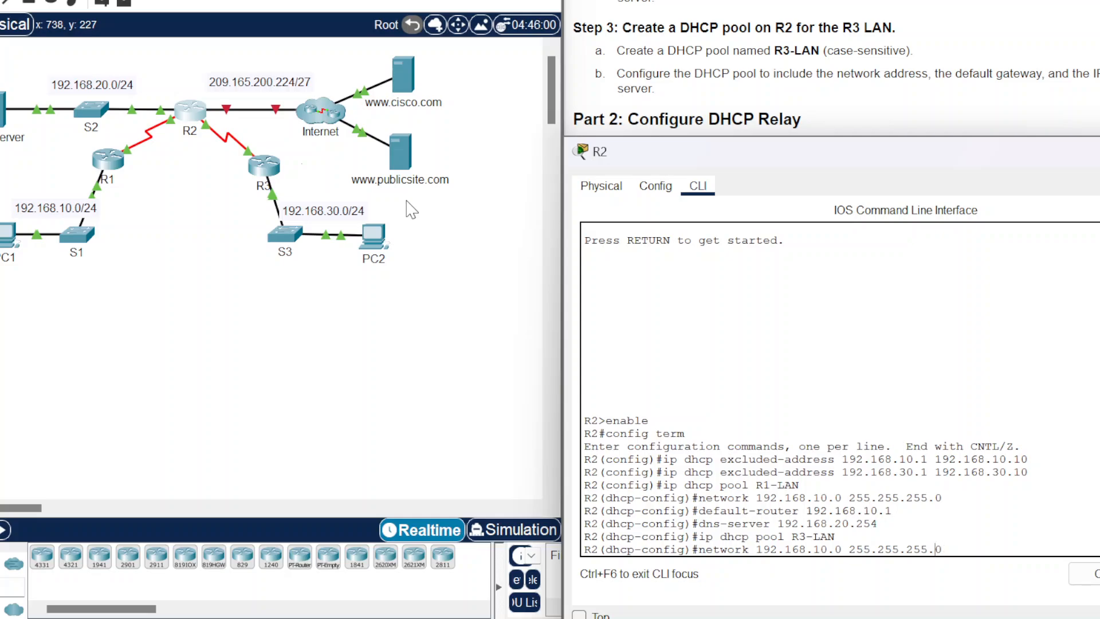
key(Left)
key(Left)
key(Left)
key(Left)
key(Left)
key(Left)
key(Left)
key(Left)
key(Left)
key(Left)
key(Left)
key(Left)
key(Left)
key(Left)
key(BackSpace)
key(BackSpace)
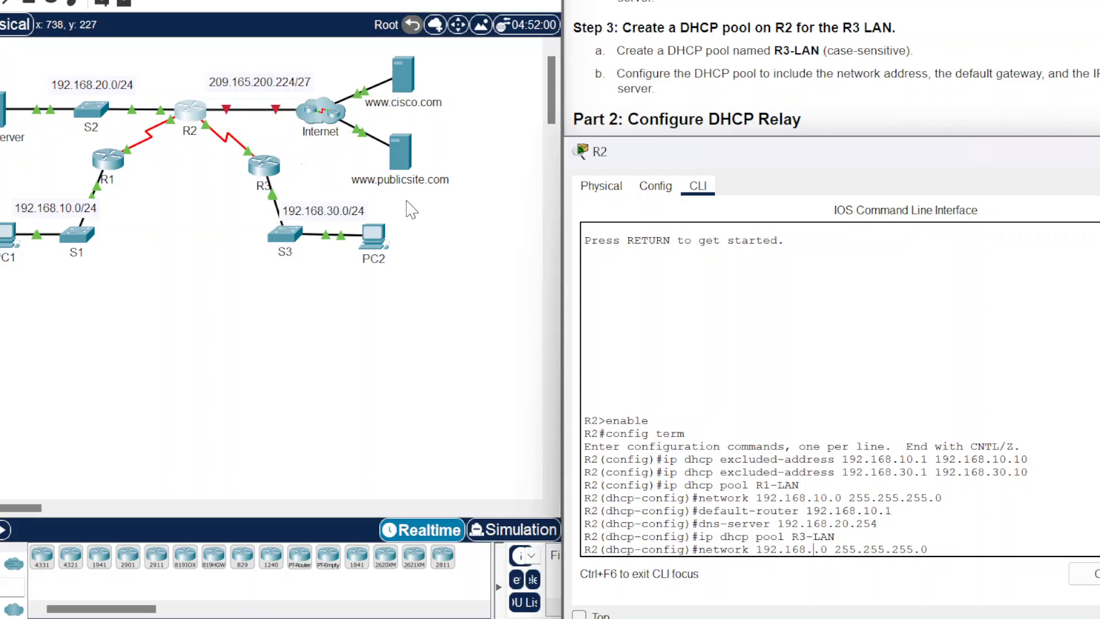
text(30)
key(Right)
key(Right)
key(Right)
key(Right)
key(Right)
key(Right)
key(Right)
key(Right)
key(Right)
key(Right)
key(Right)
key(Right)
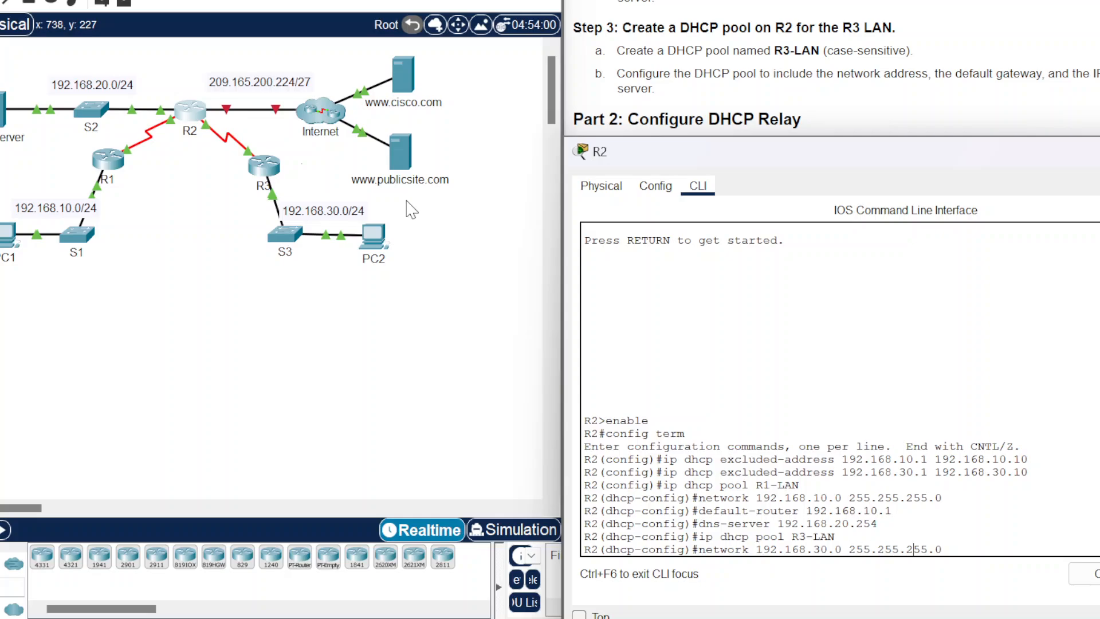
key(Return)
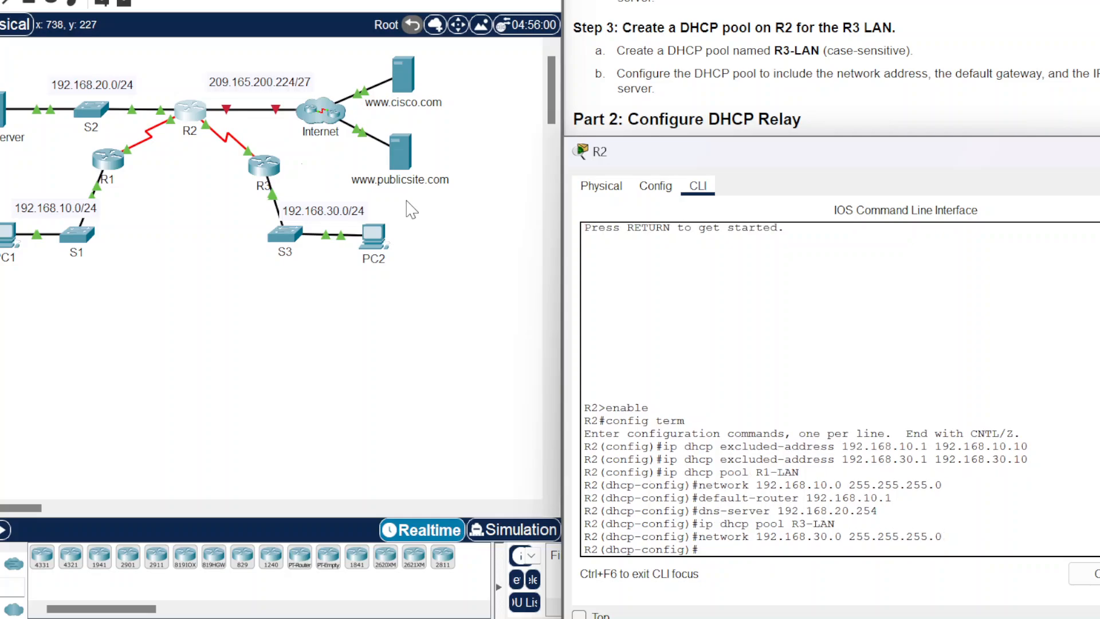
Step: Set the R3-LAN pool's default router to 192.168.30.1
key(Up)
key(Up)
key(Up)
key(Up)
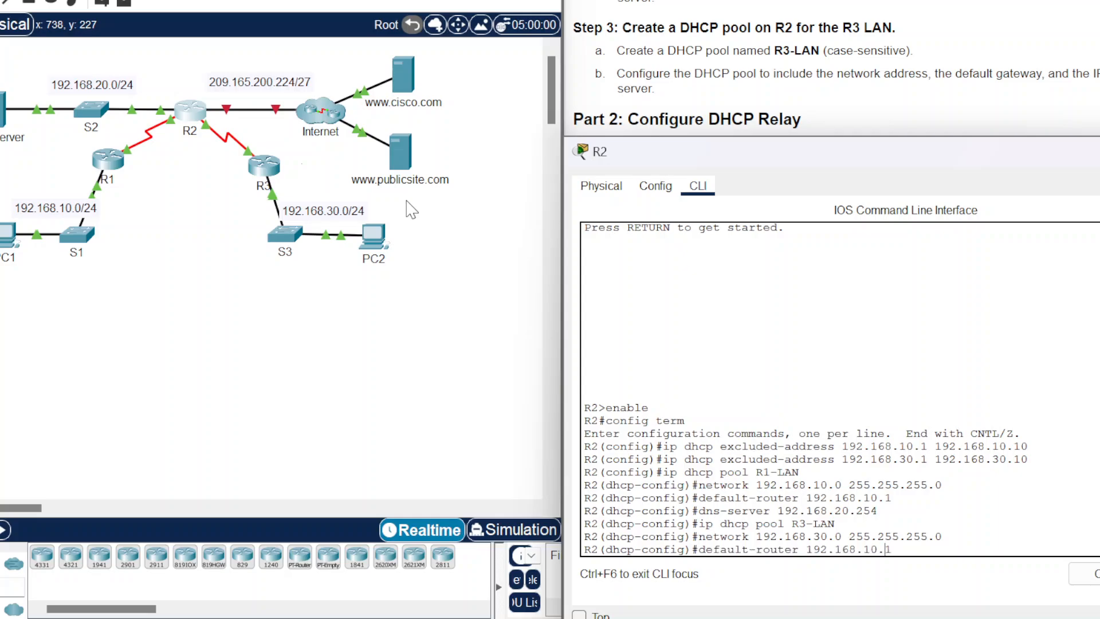
key(BackSpace)
text(30)
key(Return)
Step: Set the R3-LAN pool's DNS server to 192.168.20.254
key(Up)
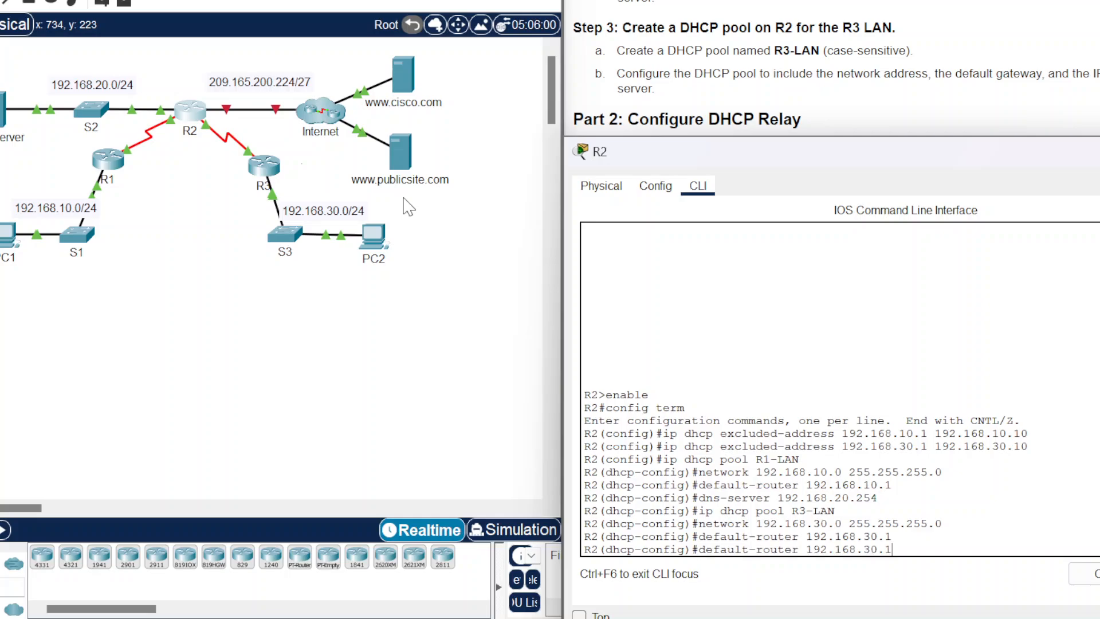
key(Up)
key(Up)
key(Up)
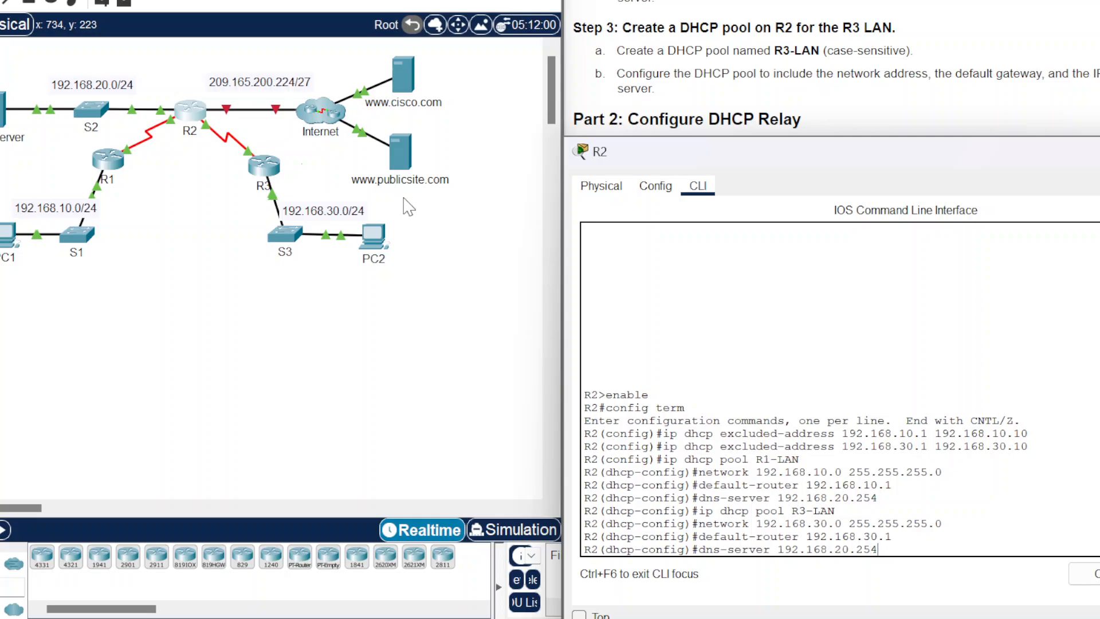
key(Return)
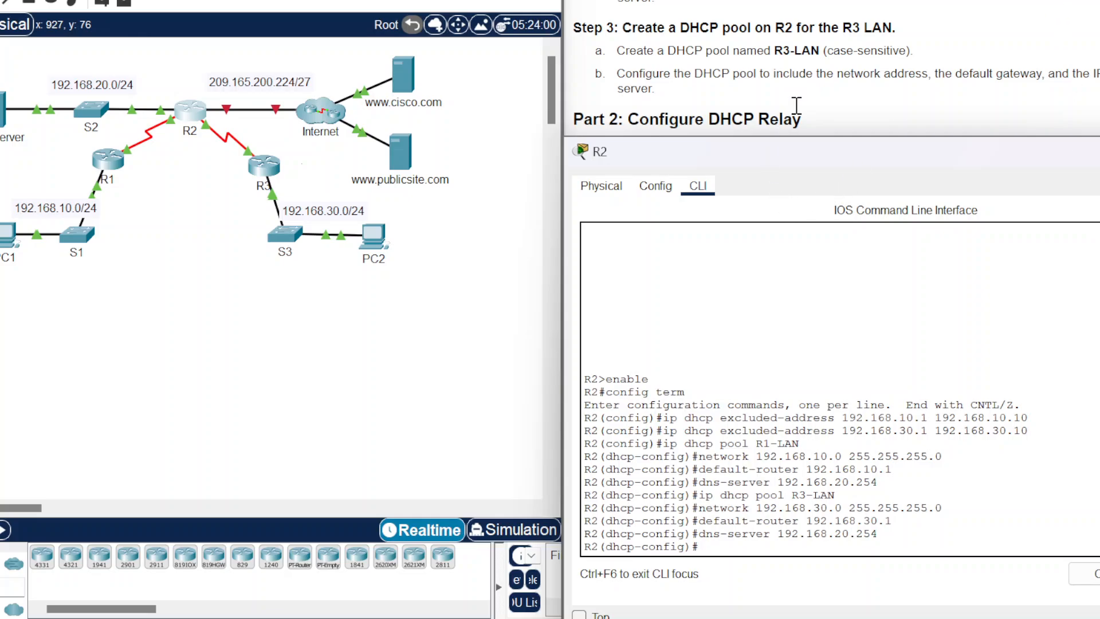
Step: Read the Part 2 DHCP relay instructions and open a command-line session on router R1
scroll(834, 102, down, 1)
scroll(836, 103, down, 2)
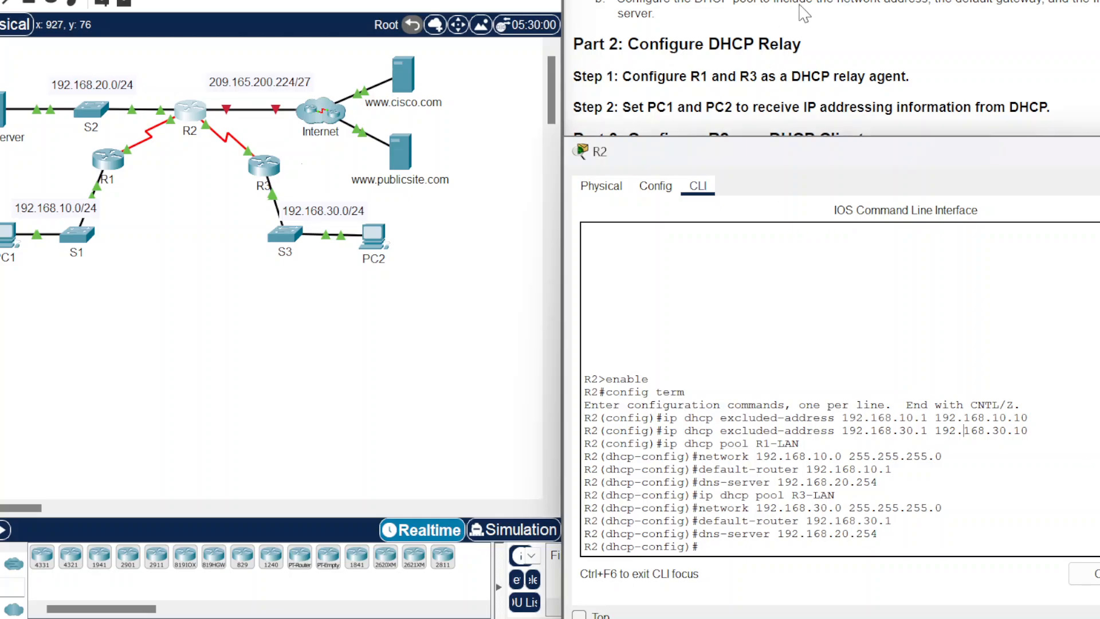
click(888, 74)
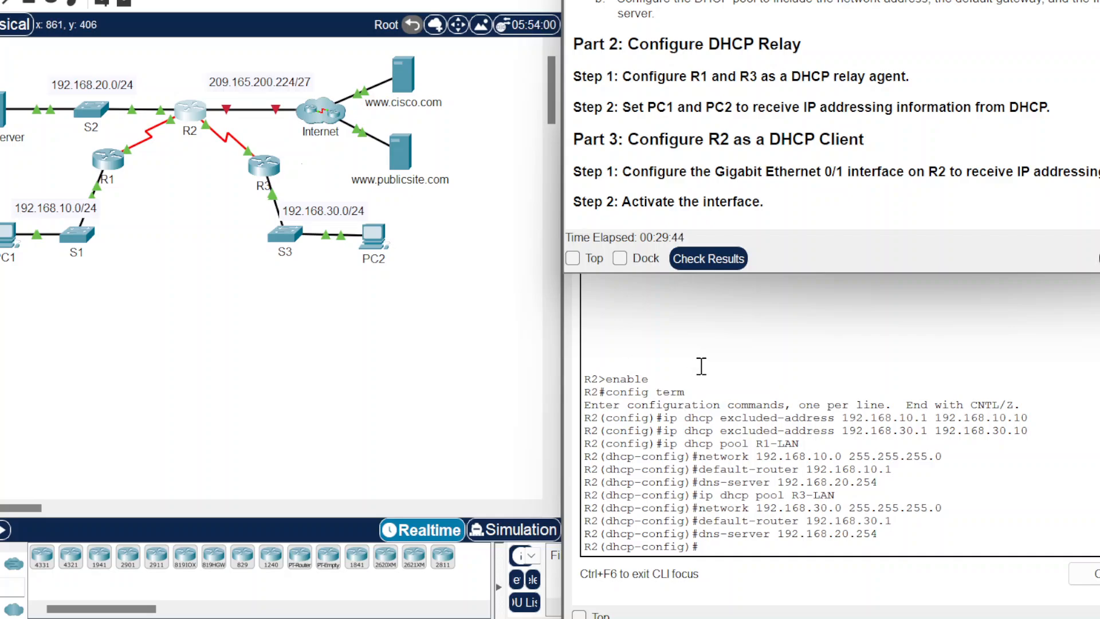
click(717, 354)
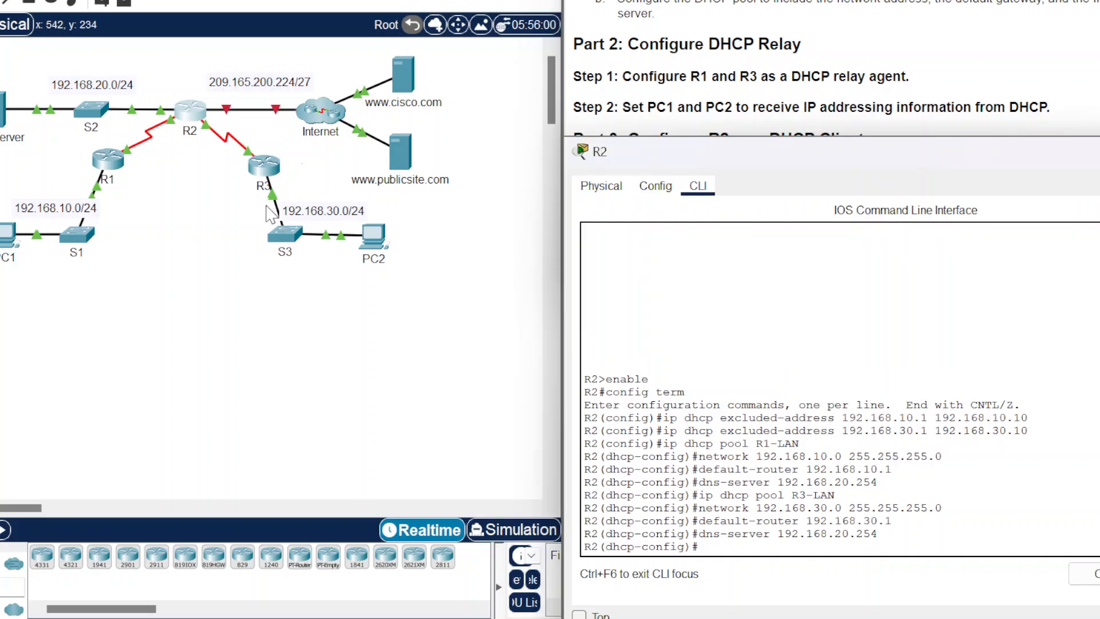
click(104, 171)
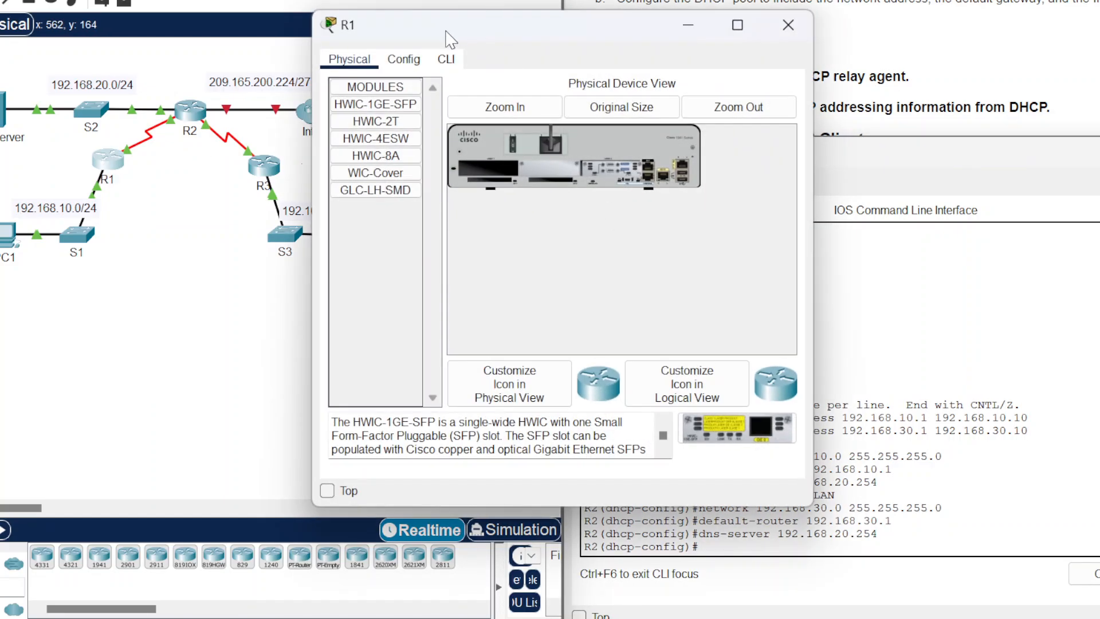
click(445, 60)
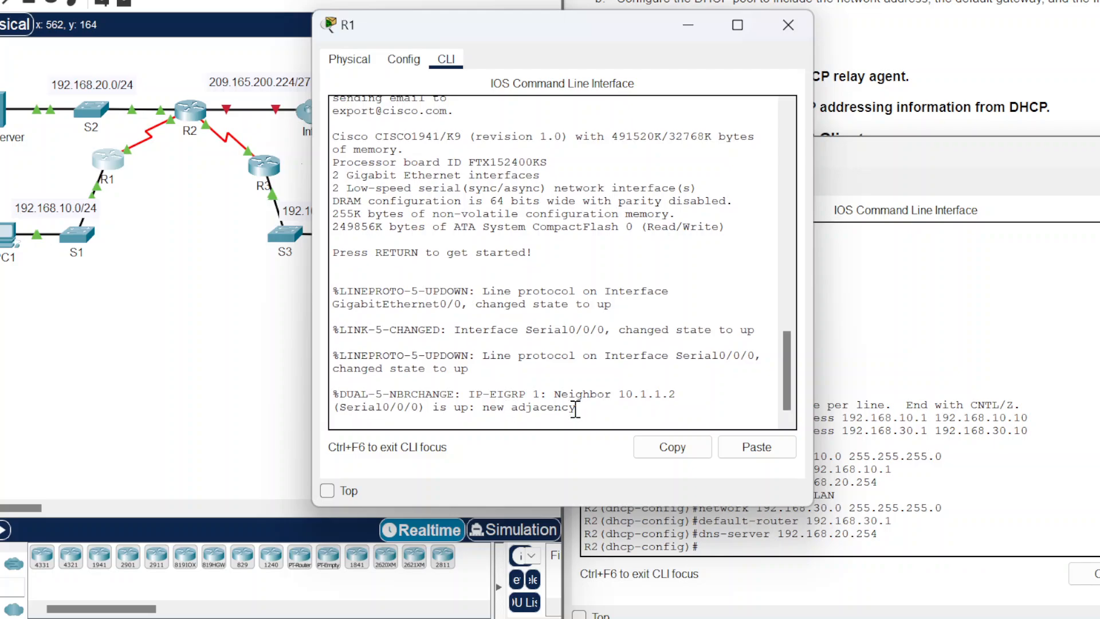
key(Return)
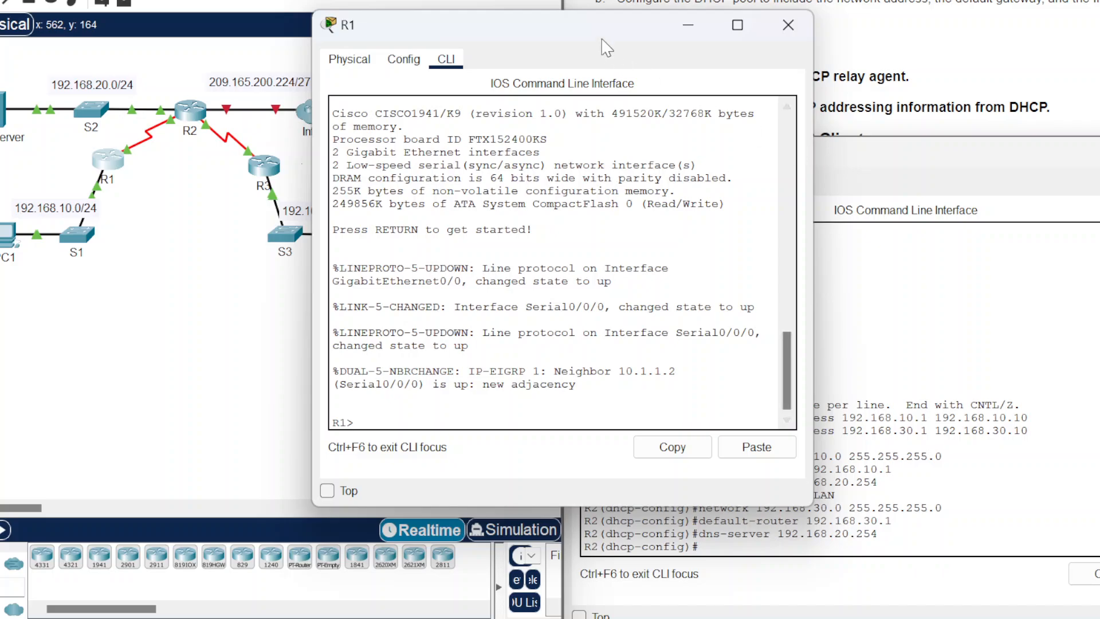
drag(574, 23, 665, 2)
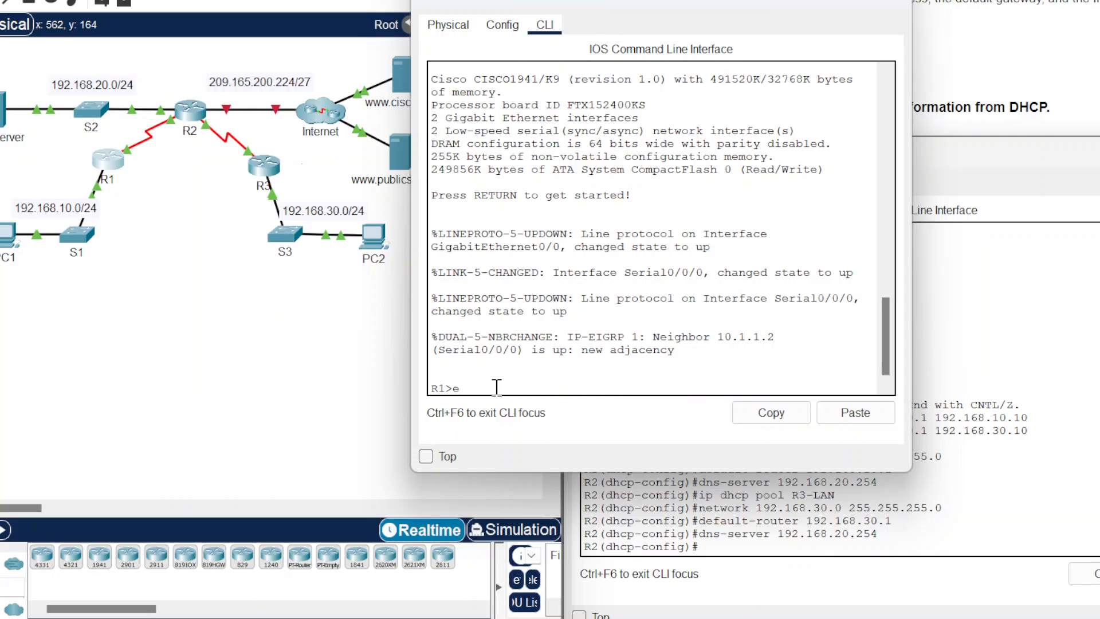
Step: Enter privileged mode and global configuration mode on R1
text(enable)
key(Return)
text(aonfig)
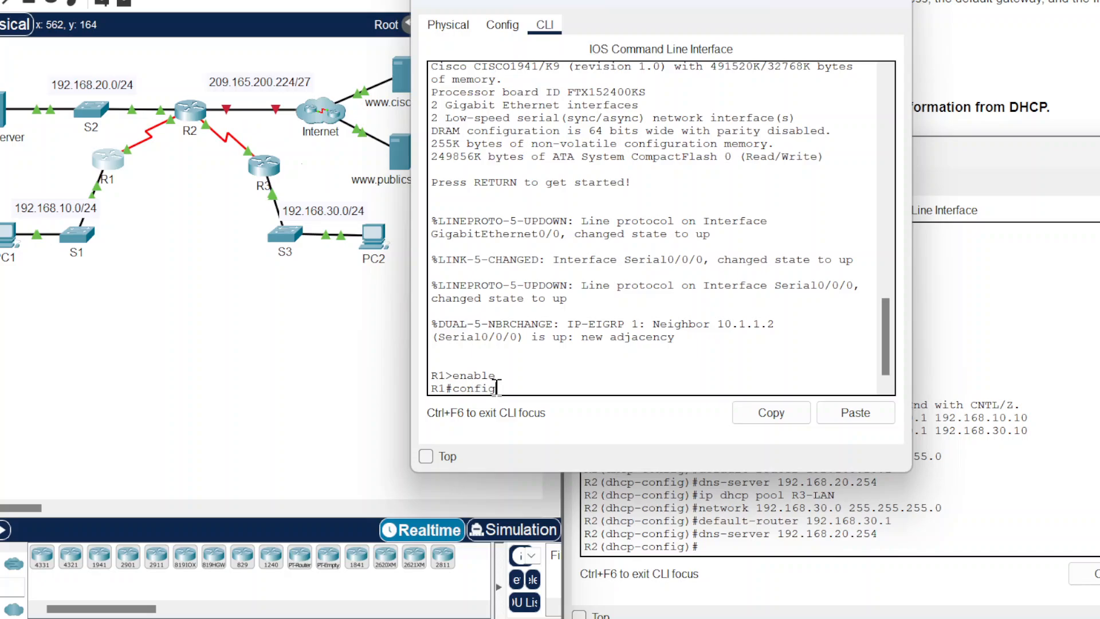
key(Return)
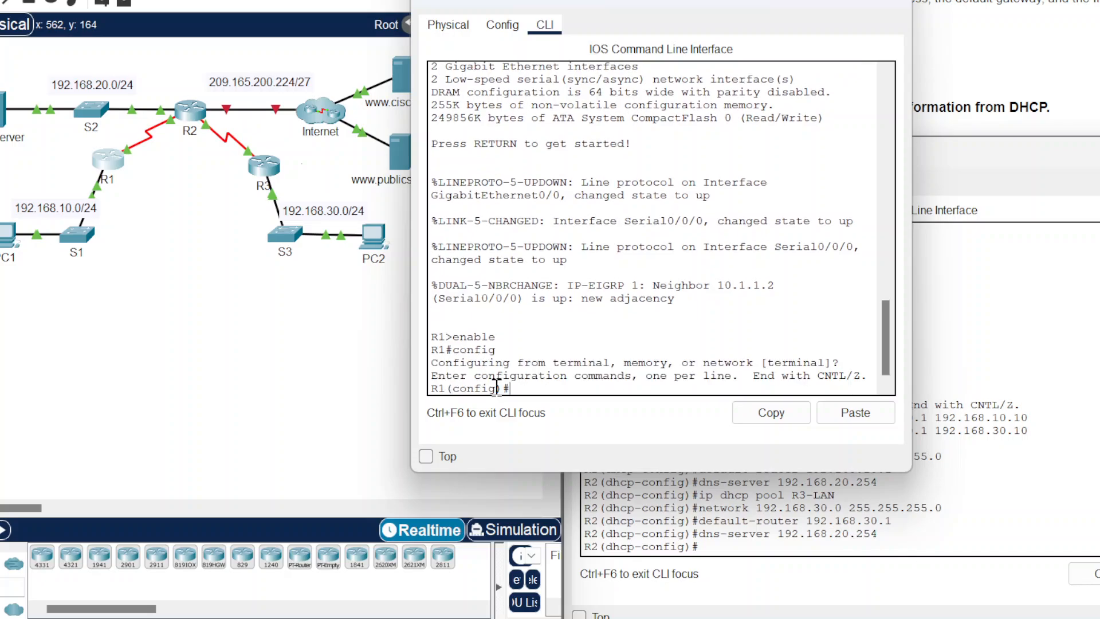
Step: Set the IP helper address 10.1.1.2 on R1's g0/0 interface
text(interface g0/0)
key(Return)
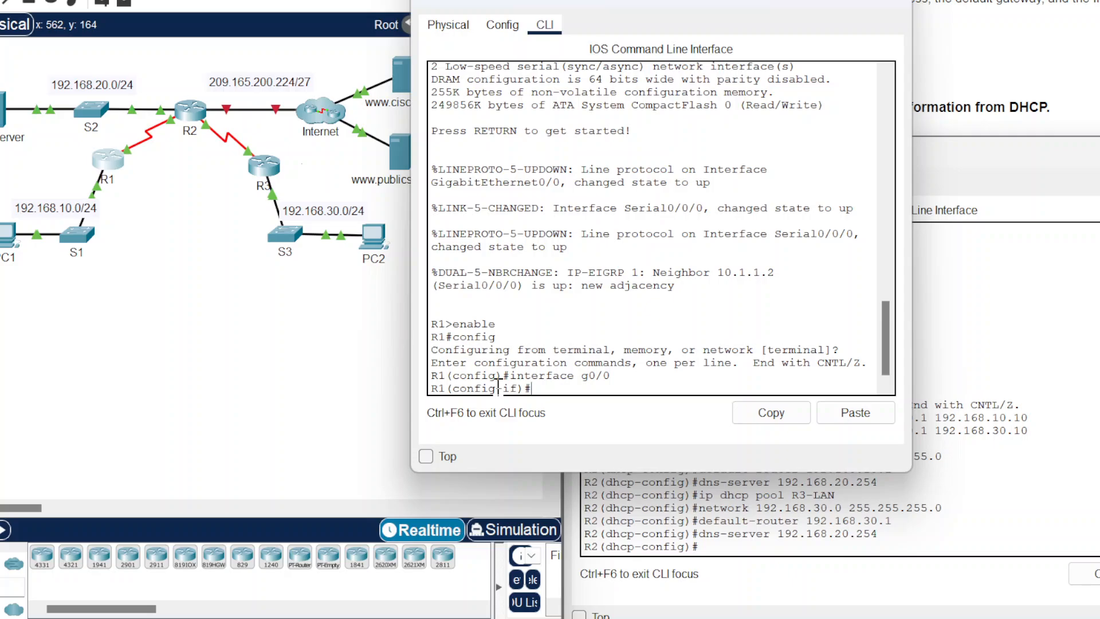
text(ip helper-address 10.1.1.2)
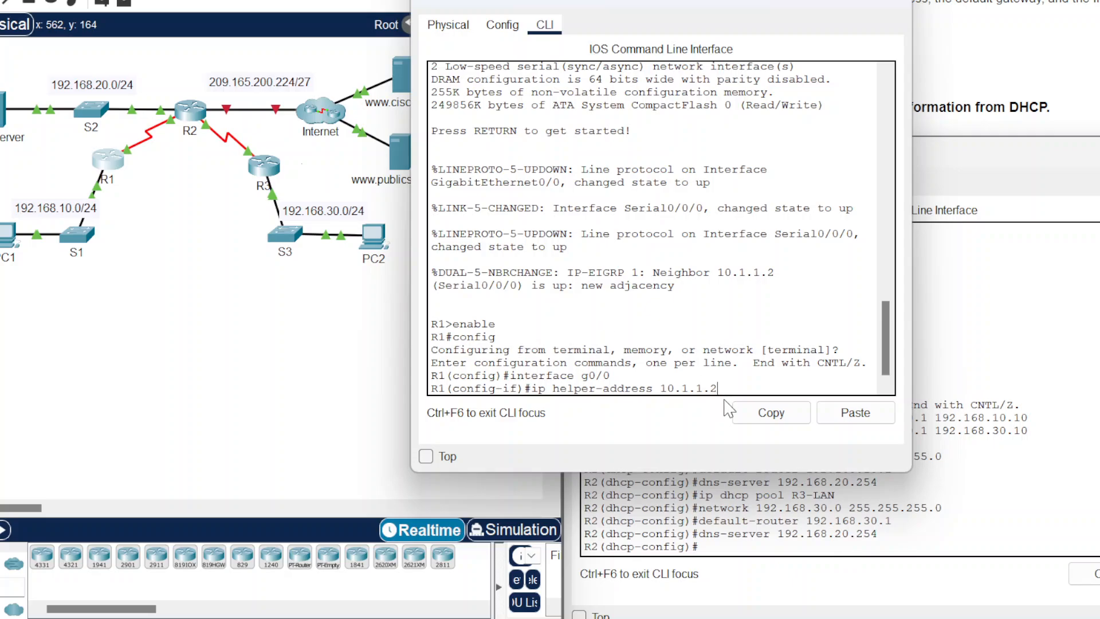
key(Return)
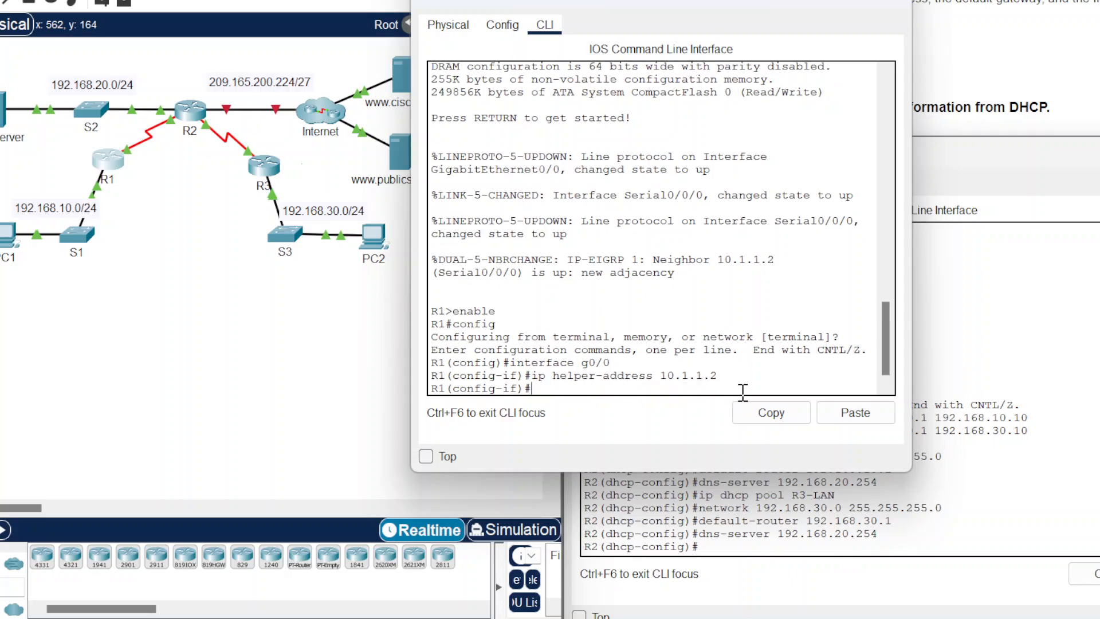
Step: Open a command-line session on router R3 and move its window clear of the topology
click(222, 314)
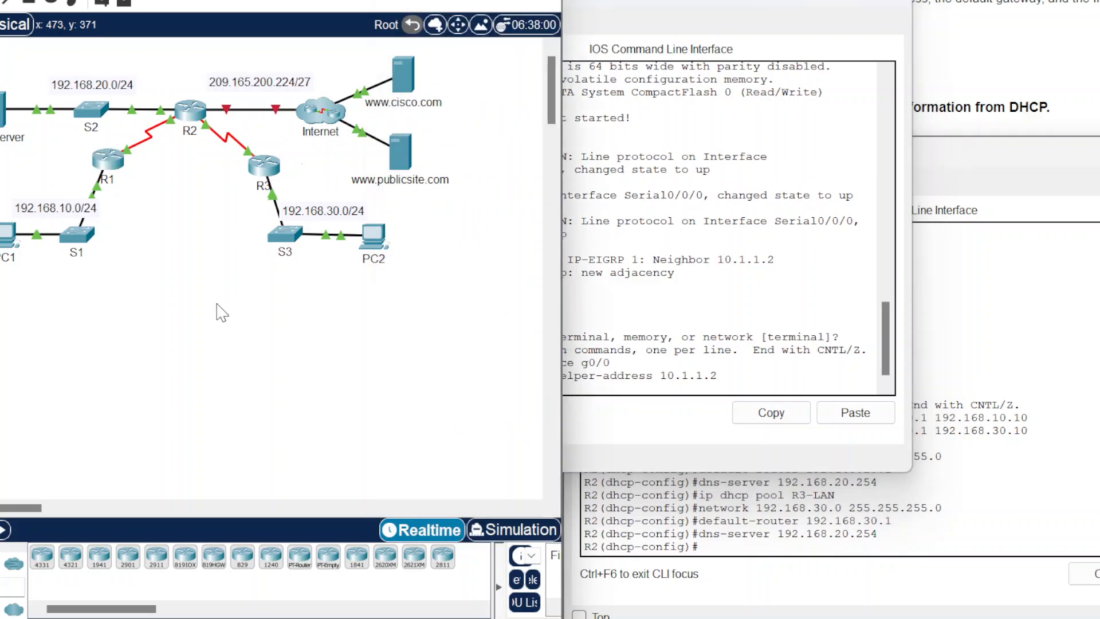
click(276, 174)
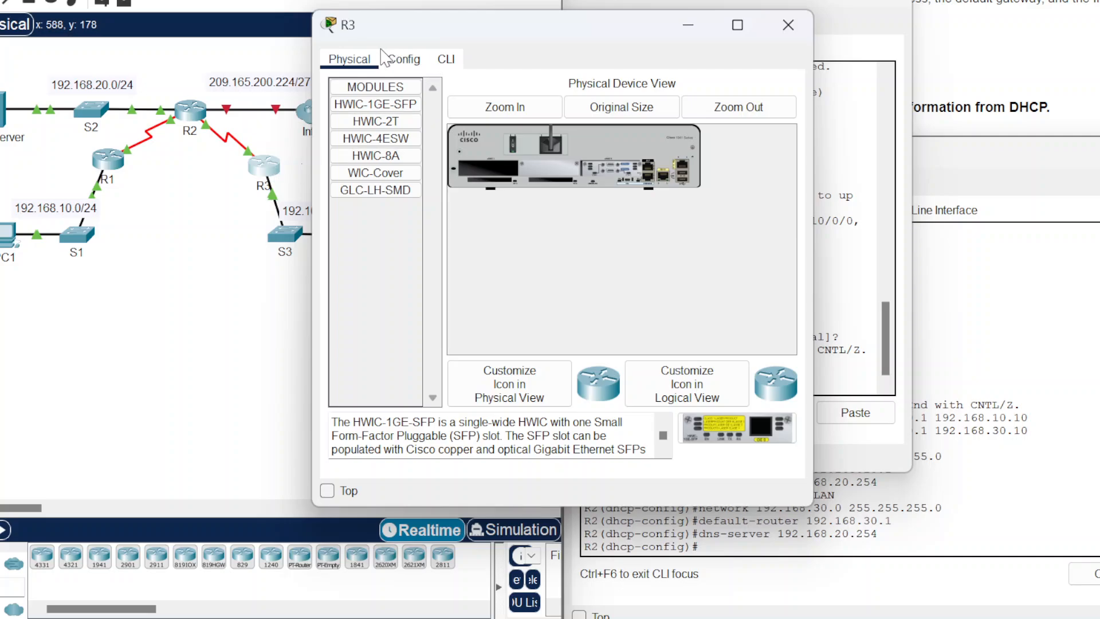
click(447, 60)
drag(458, 25, 539, 9)
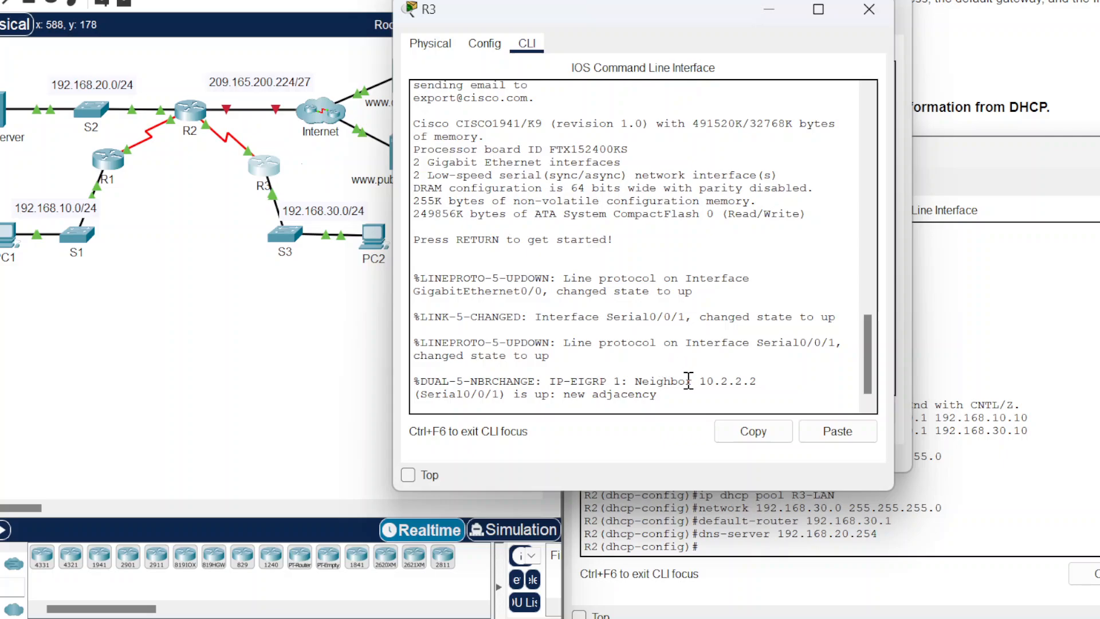
Step: Enter privileged mode and global configuration mode on R3
click(676, 399)
key(Return)
text(ena)
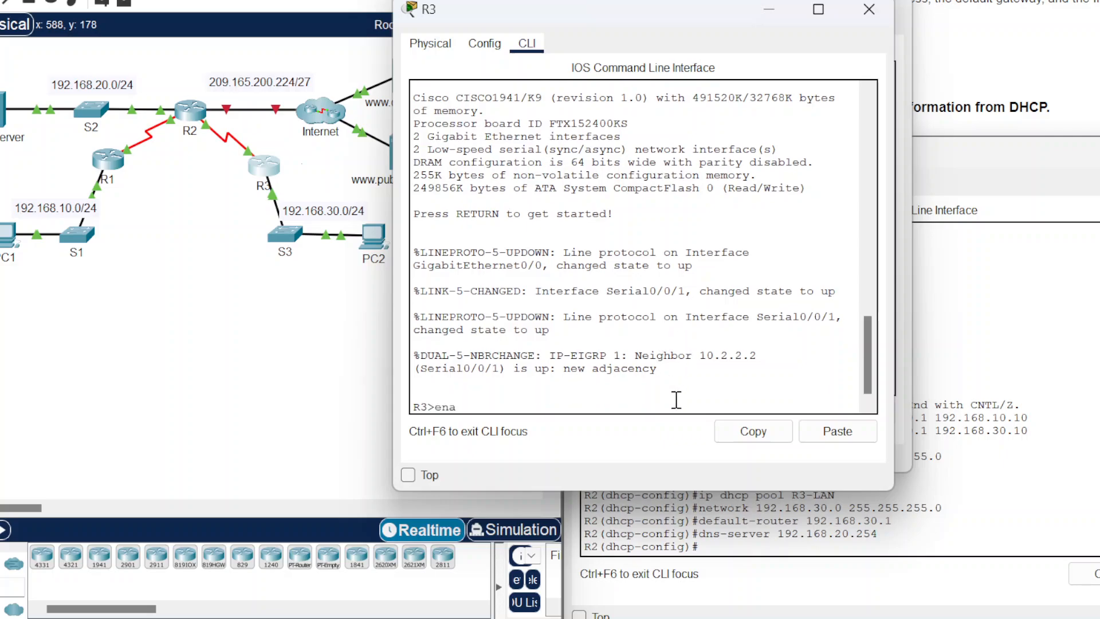
text(ble)
key(Return)
text(config term)
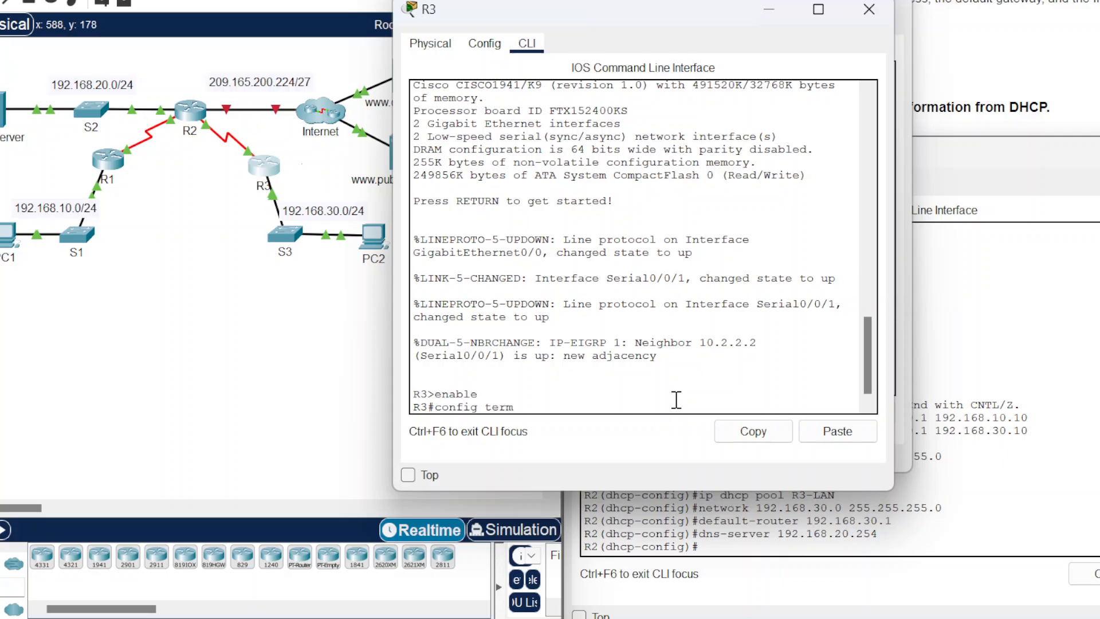
key(Return)
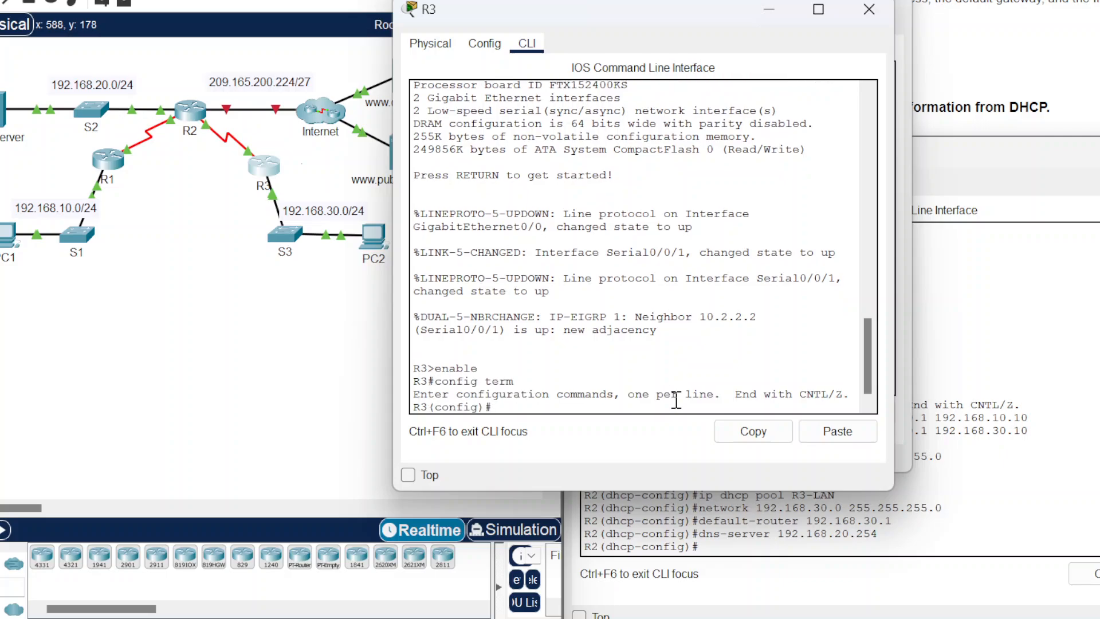
Step: Set the IP helper address 10.2.2.2 on R3's g0/0 interface
text(interface g0/0)
key(Return)
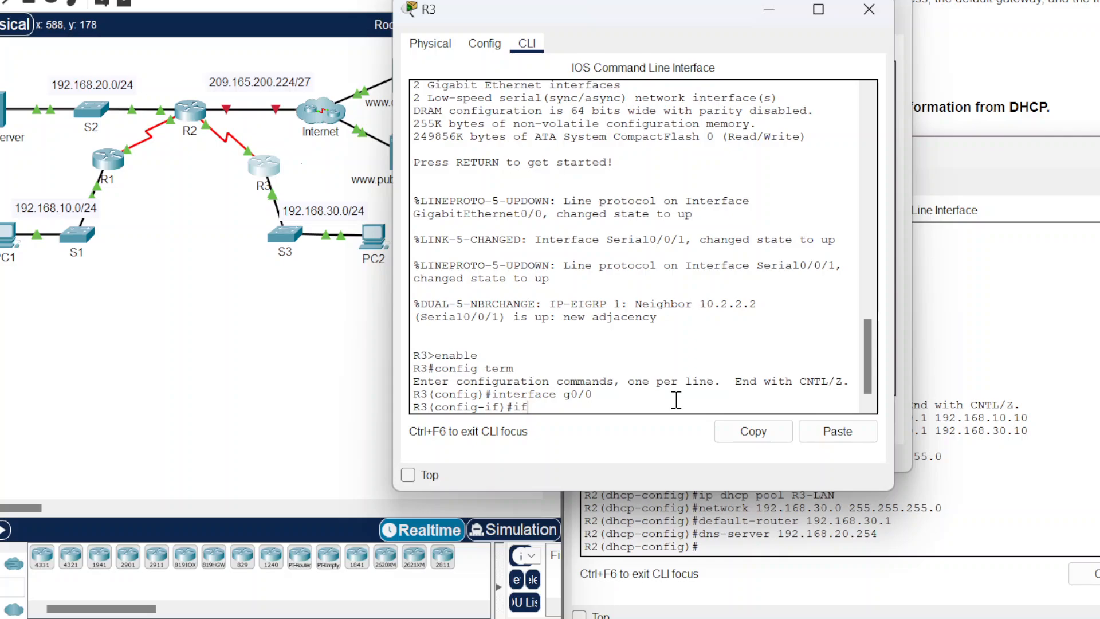
text(ip helper-address 10.2.2)
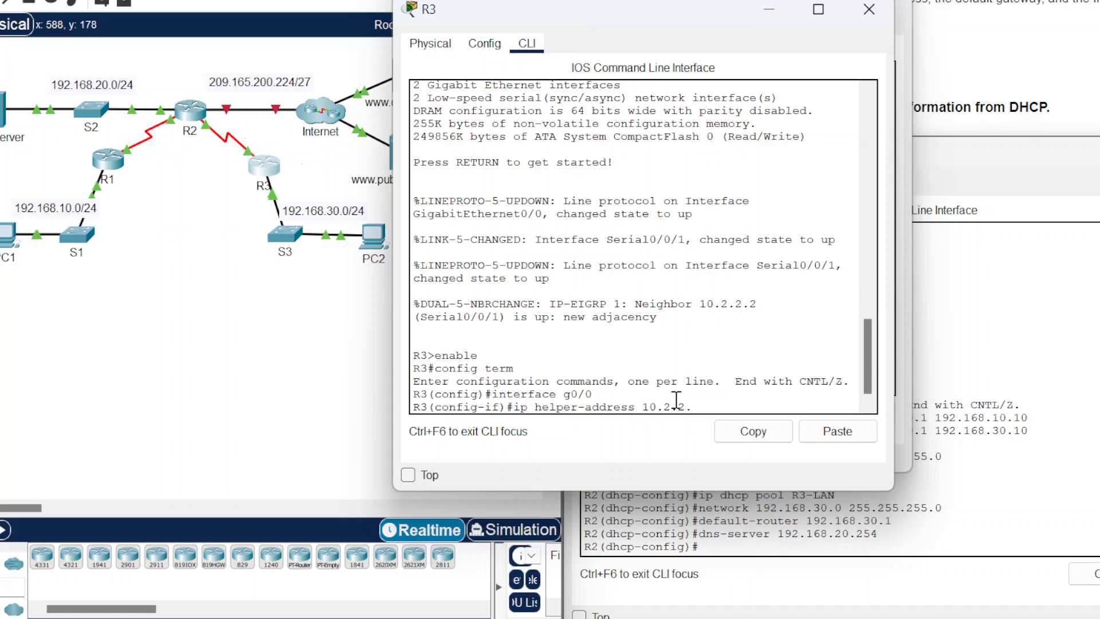
text(.2)
key(Return)
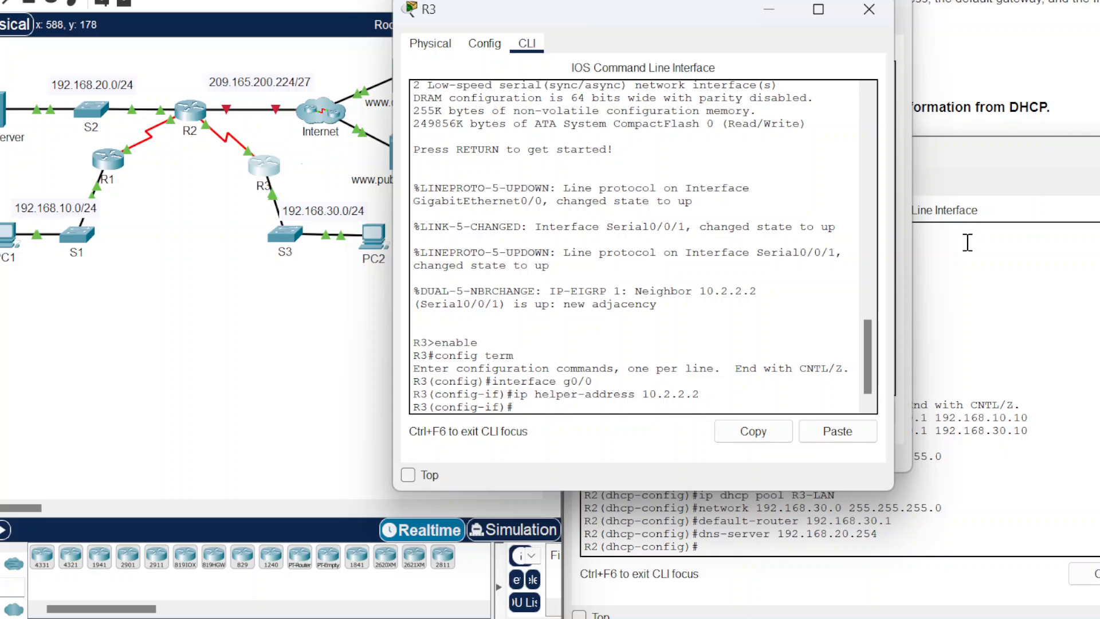
Step: Set PC2's IPv4 configuration to DHCP and close its window
click(1015, 83)
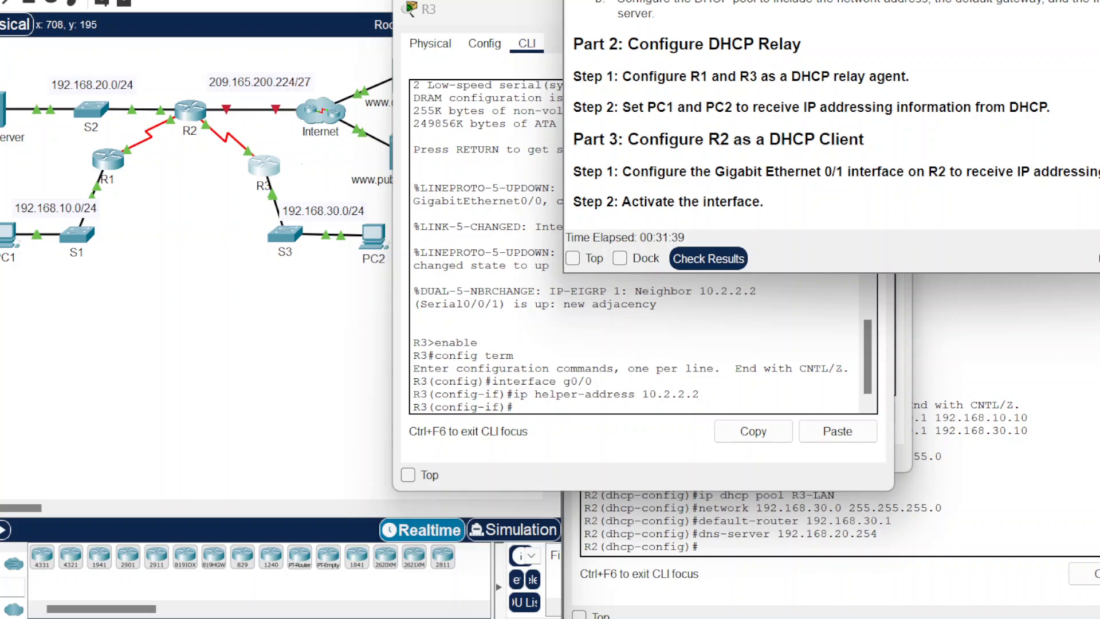
click(253, 276)
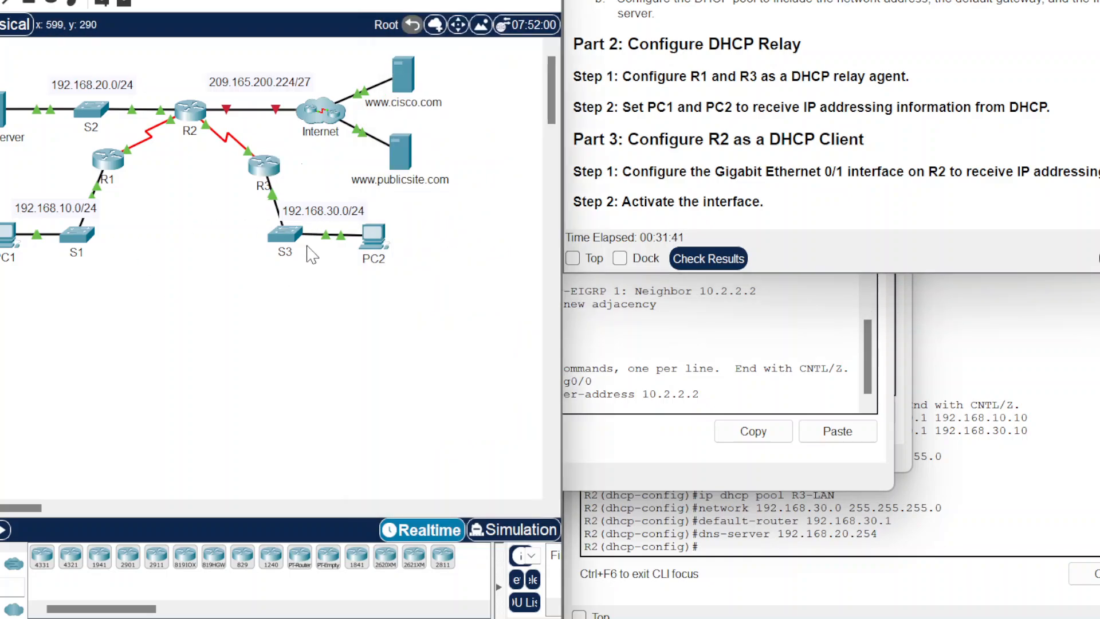
click(373, 236)
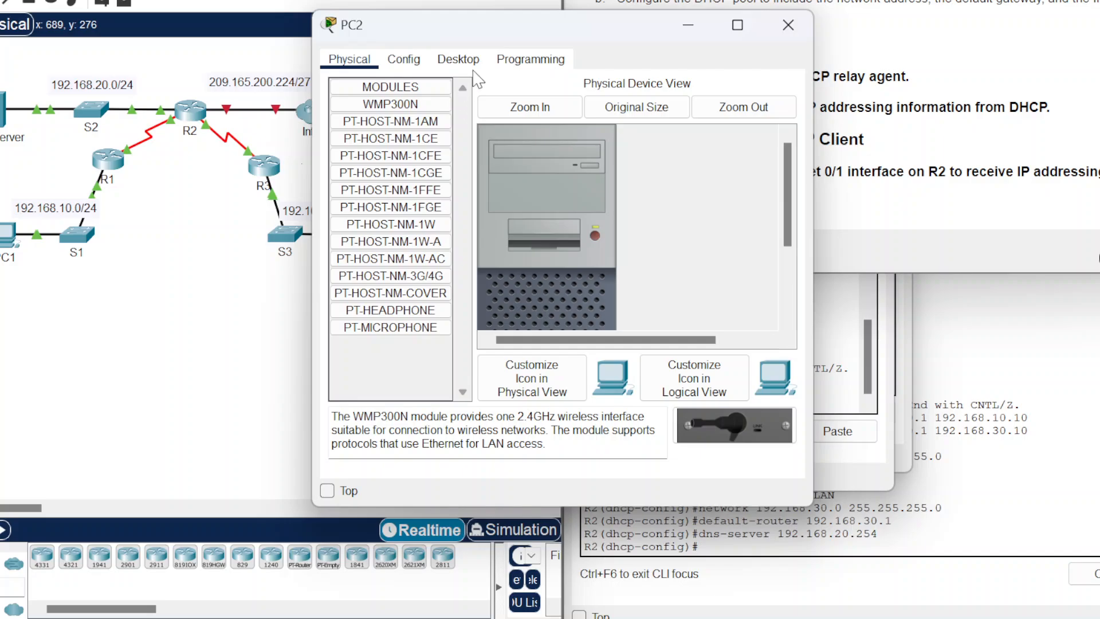
click(464, 61)
click(453, 118)
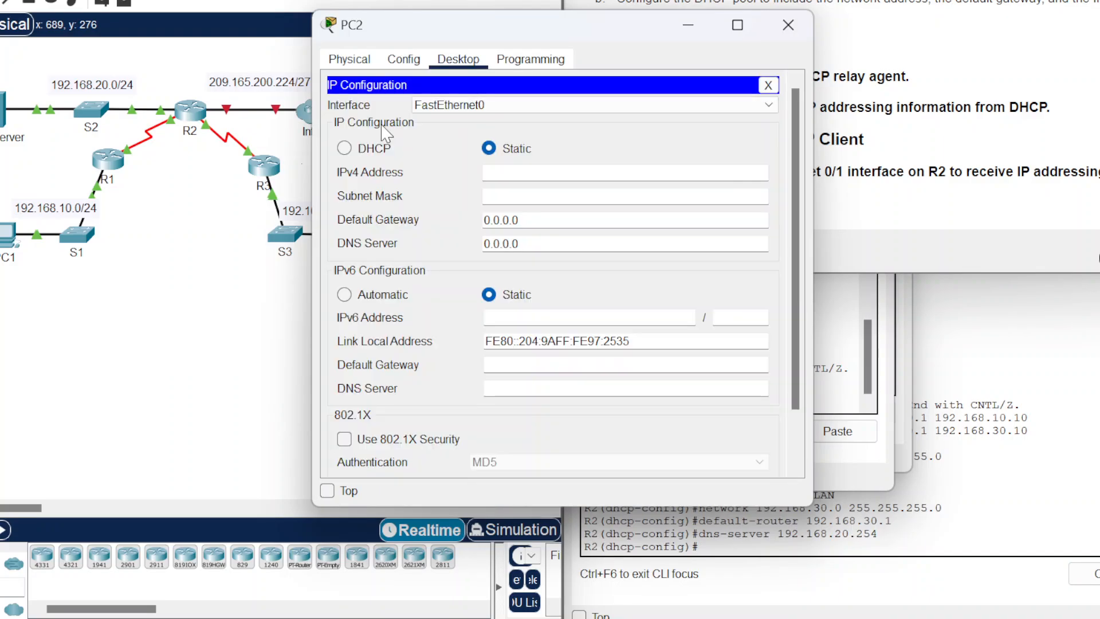
click(345, 150)
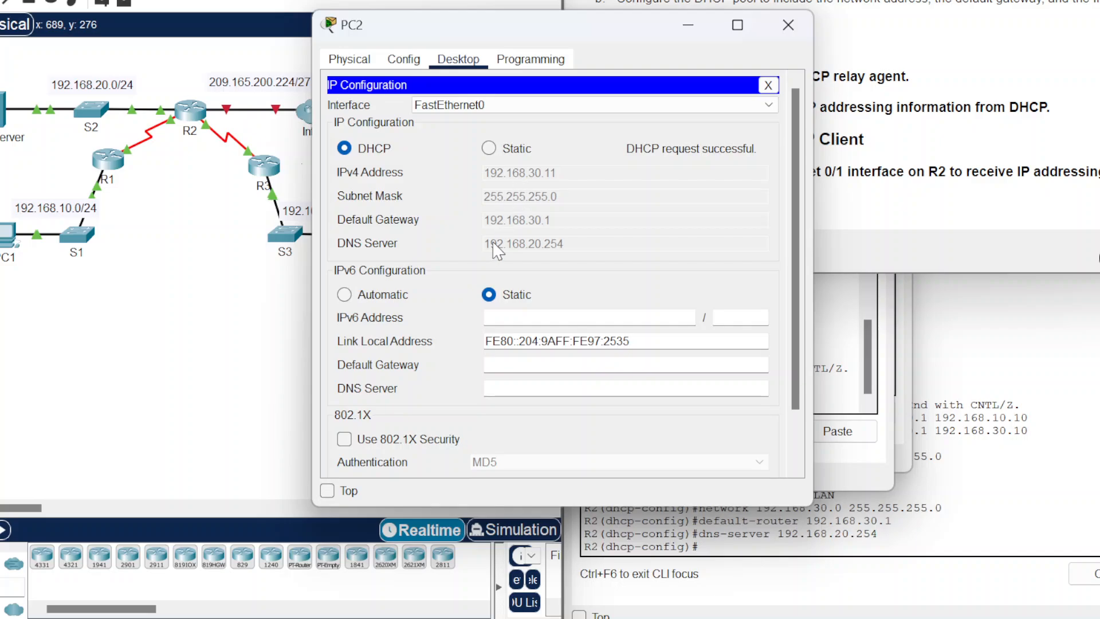
click(788, 24)
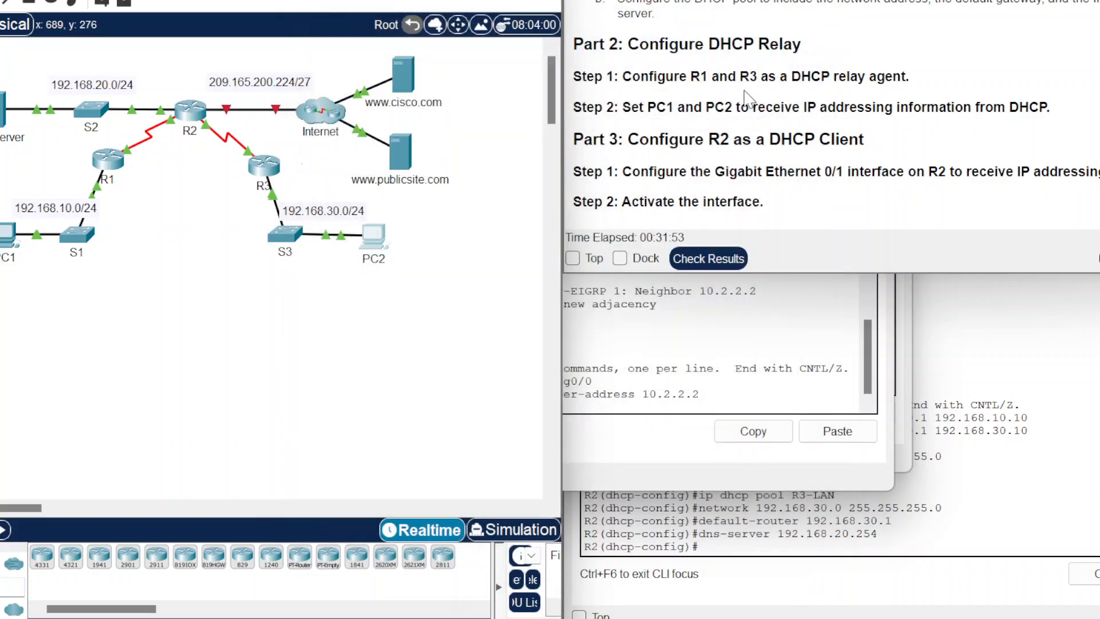
Step: Set PC1's IPv4 configuration to DHCP and close its window
click(8, 235)
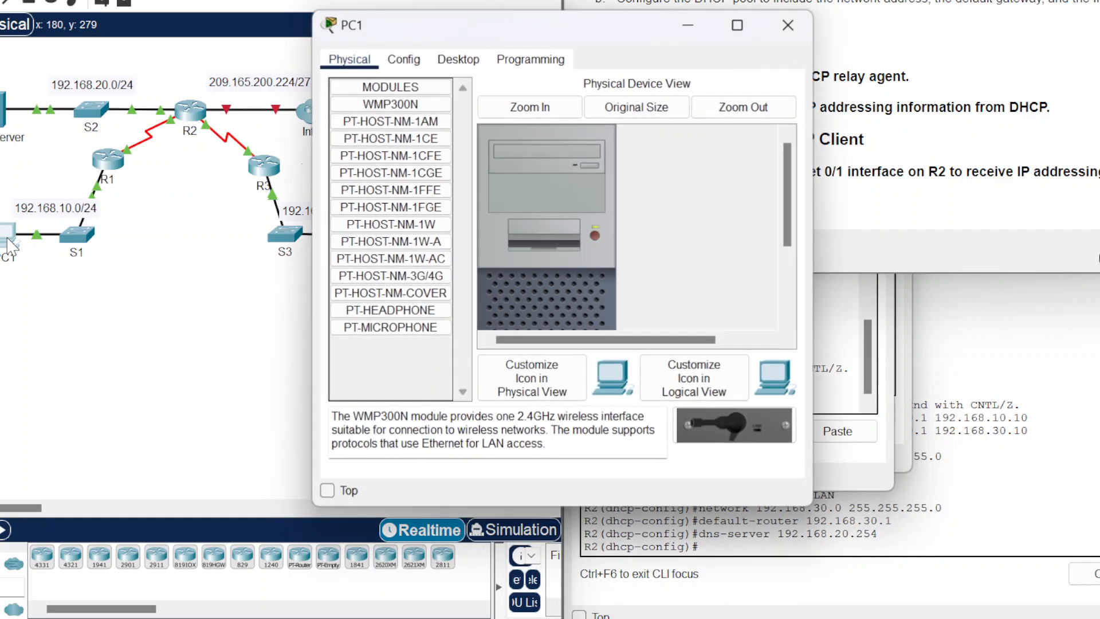
click(458, 59)
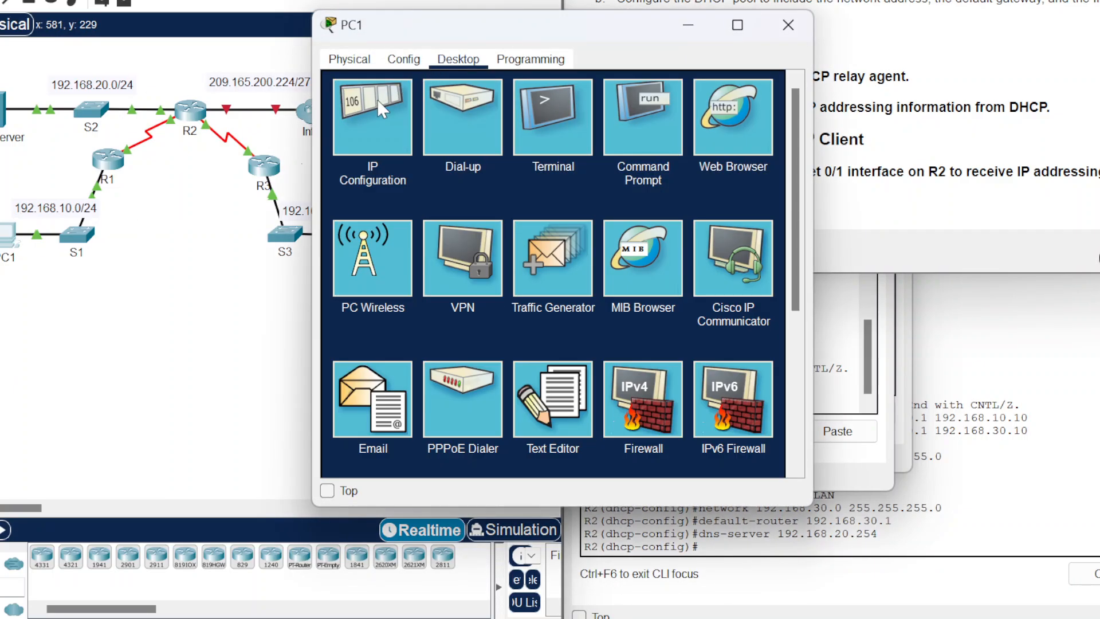
click(374, 102)
click(360, 154)
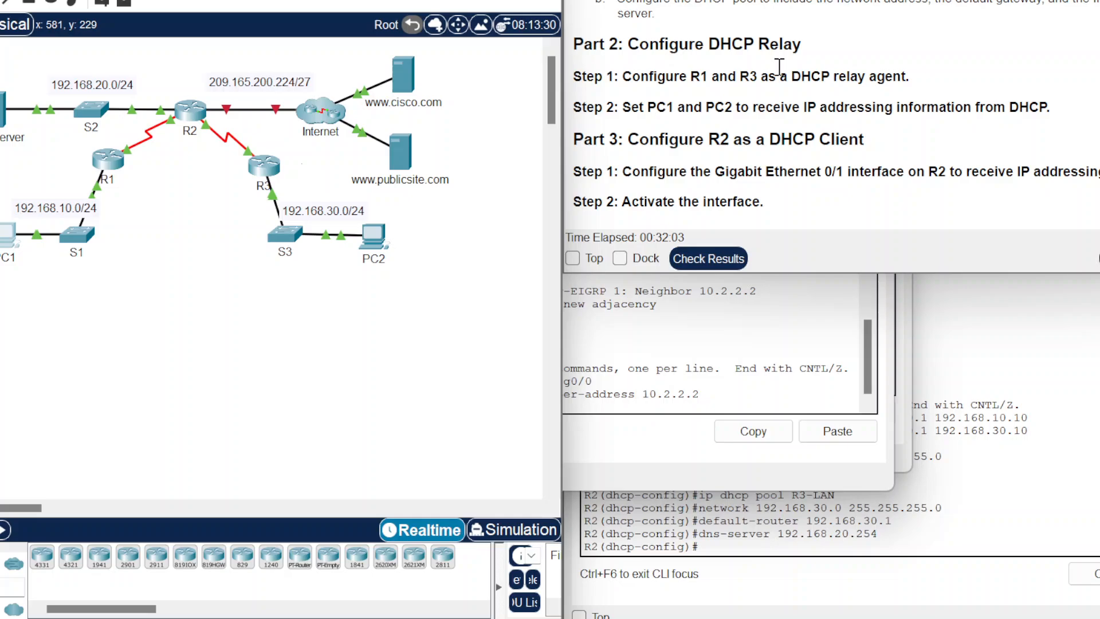
click(786, 27)
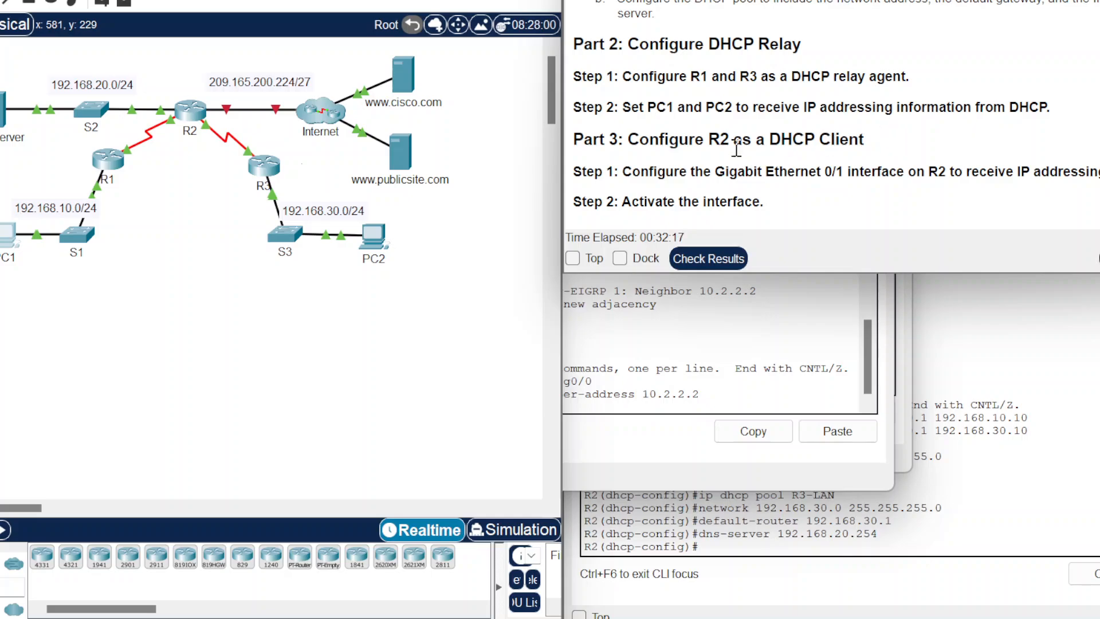
Step: Configure R2's g0/1 interface to receive its IP address from DHCP
click(189, 112)
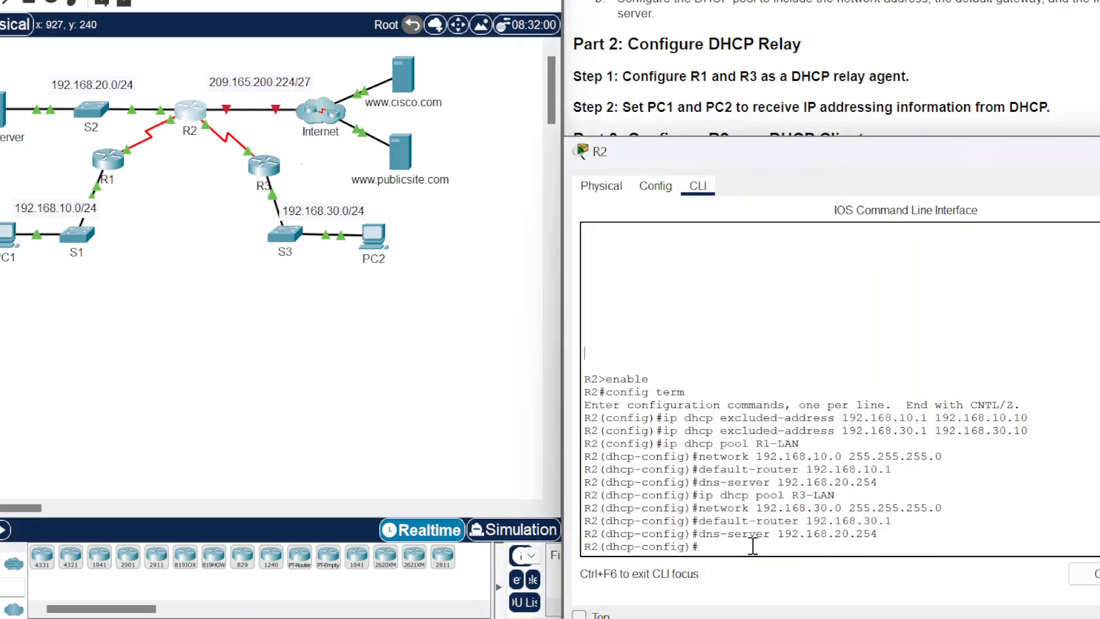
click(753, 546)
text(config)
key(BackSpace)
key(BackSpace)
key(BackSpace)
key(BackSpace)
key(BackSpace)
text(interfcae)
key(BackSpace)
key(BackSpace)
text(ace g0/1)
key(Return)
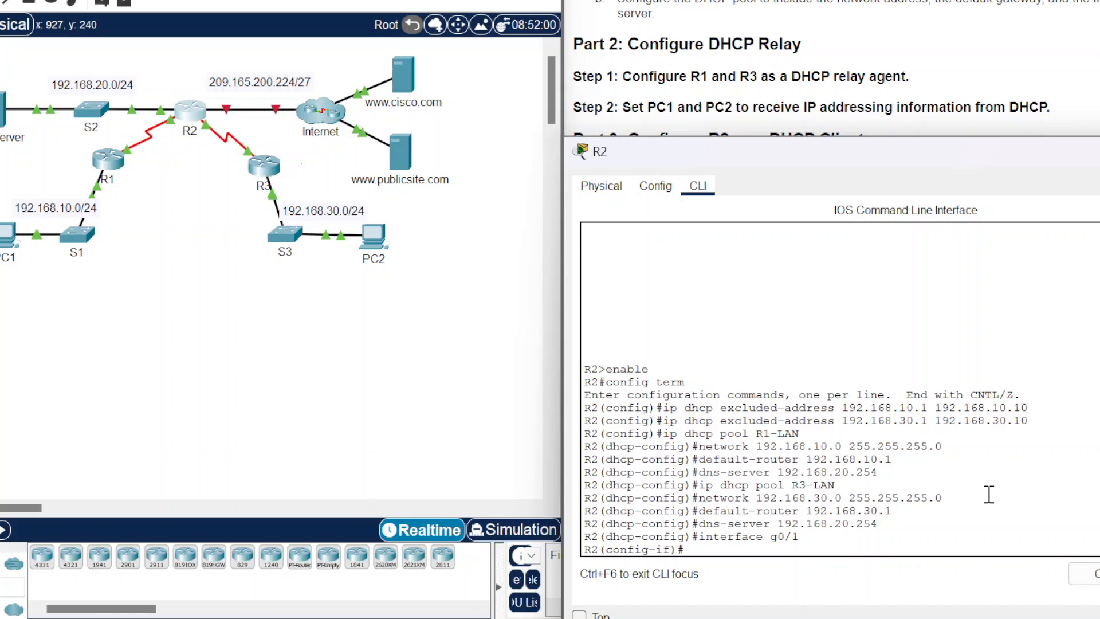
text(ip address dhcp)
key(Return)
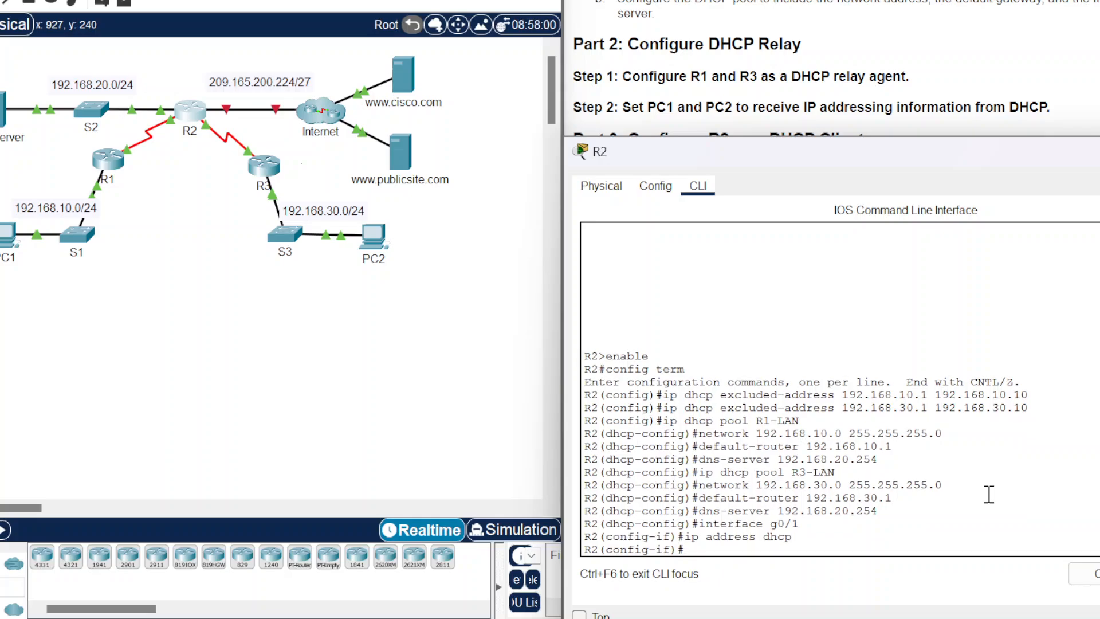
Step: Activate R2's g0/1 interface with the no shutdown command
text(no shutdwon)
key(Return)
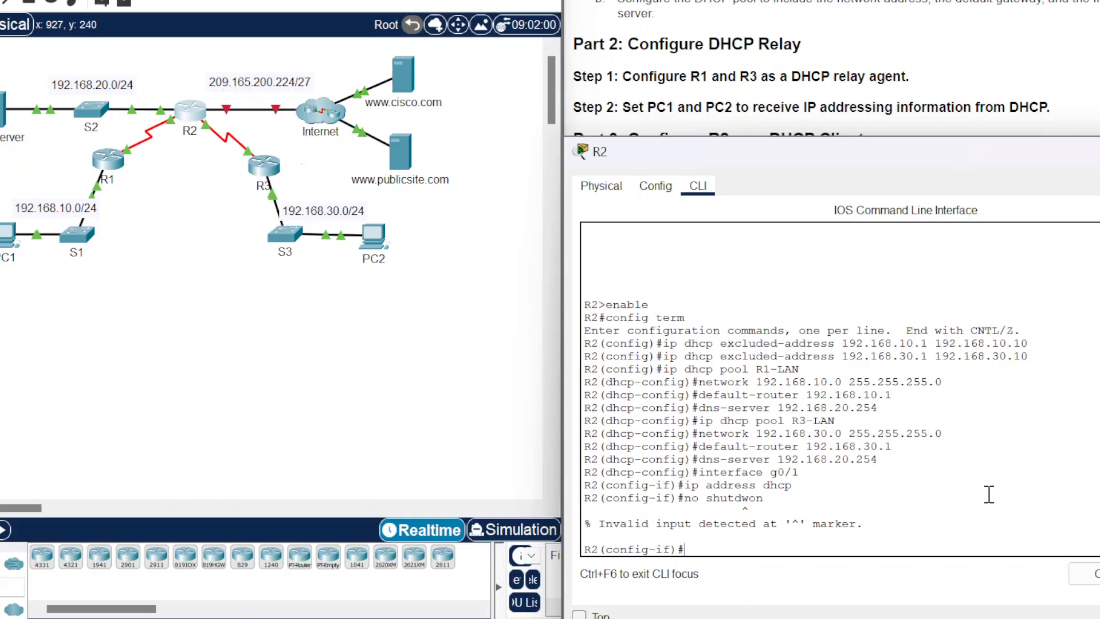
key(Up)
key(BackSpace)
key(BackSpace)
text(own)
key(Return)
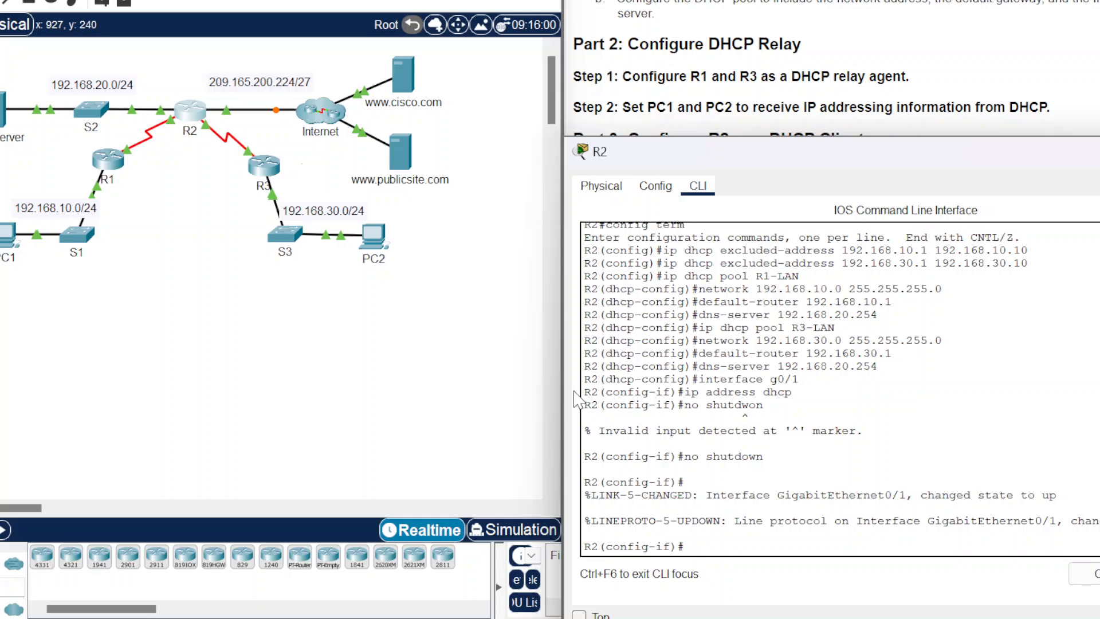
Step: Review the addressing table and the lab instructions against R2's console output for interface g0/1
click(893, 67)
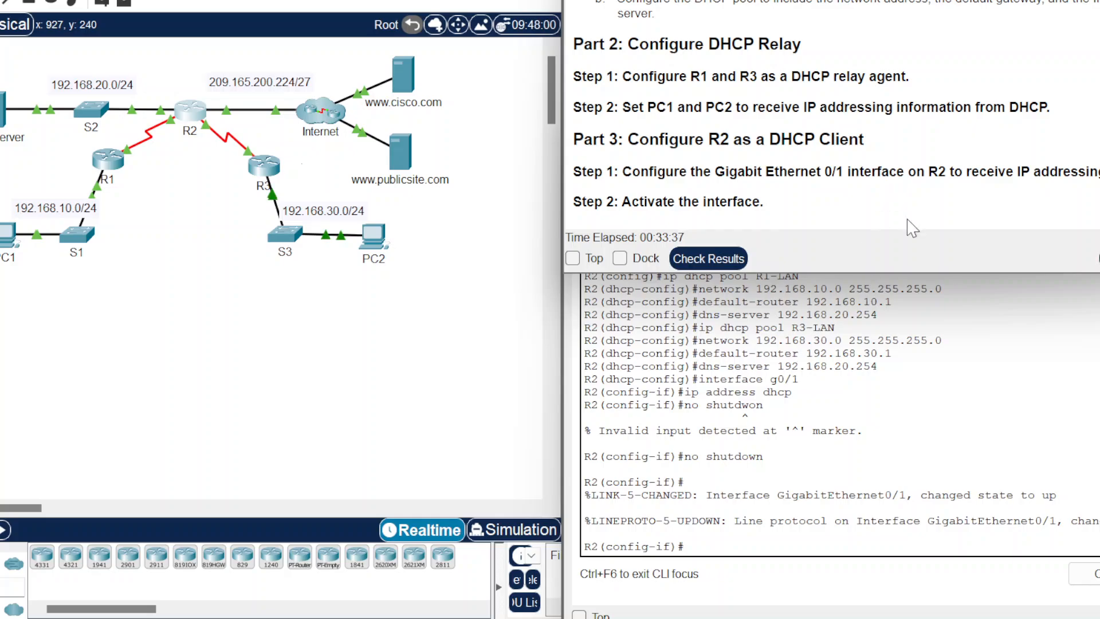
scroll(844, 175, up, 3)
scroll(843, 174, up, 5)
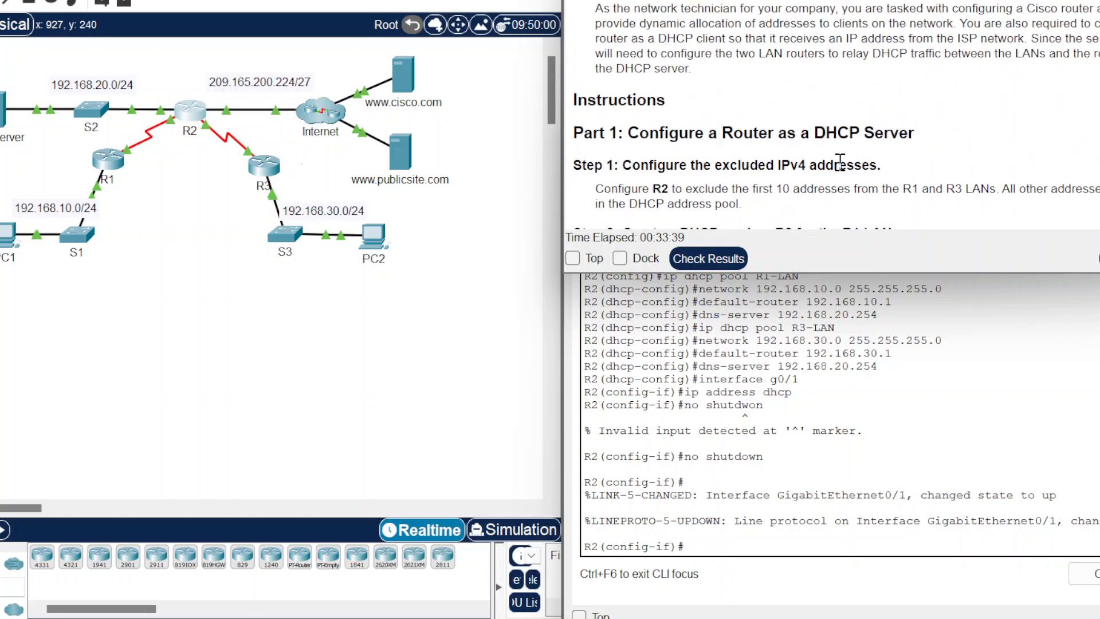
scroll(844, 174, down, 5)
scroll(842, 165, up, 10)
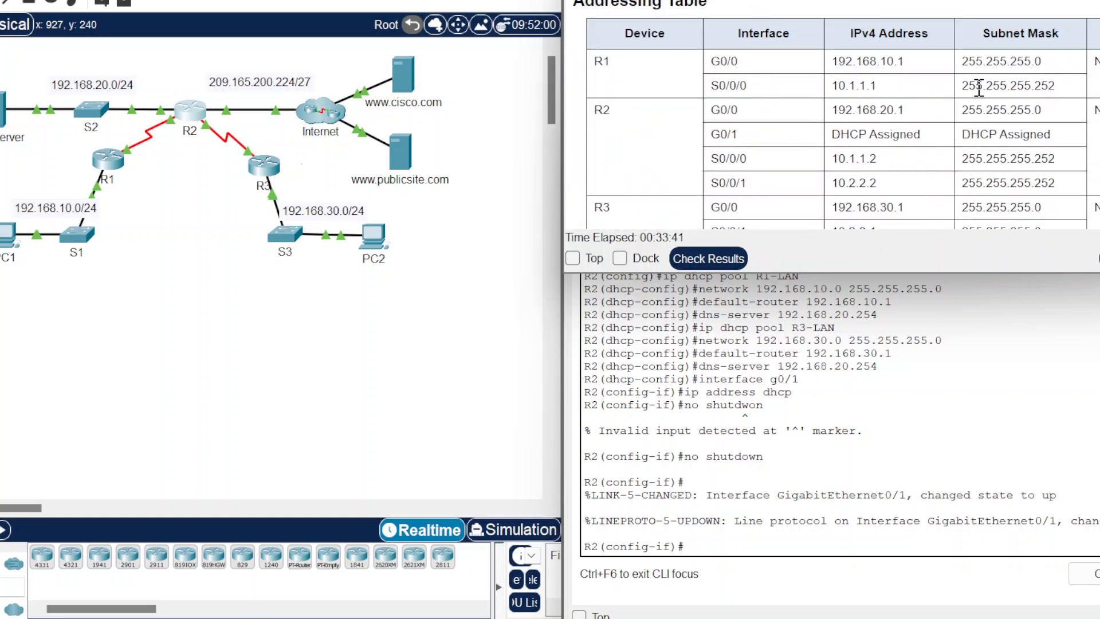
scroll(977, 91, down, 10)
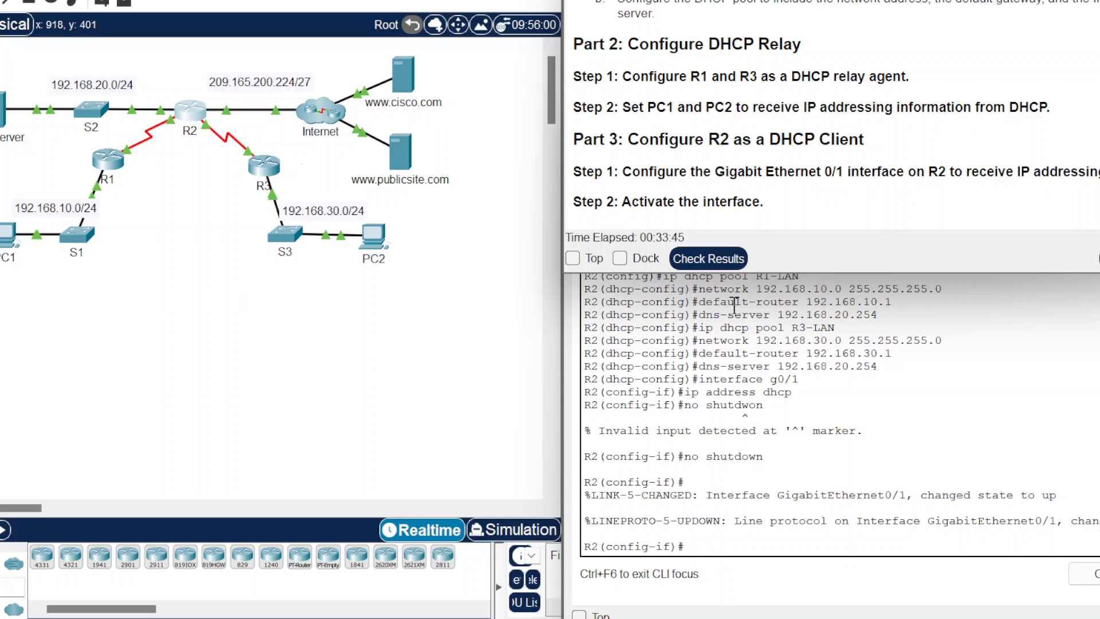
scroll(859, 189, up, 10)
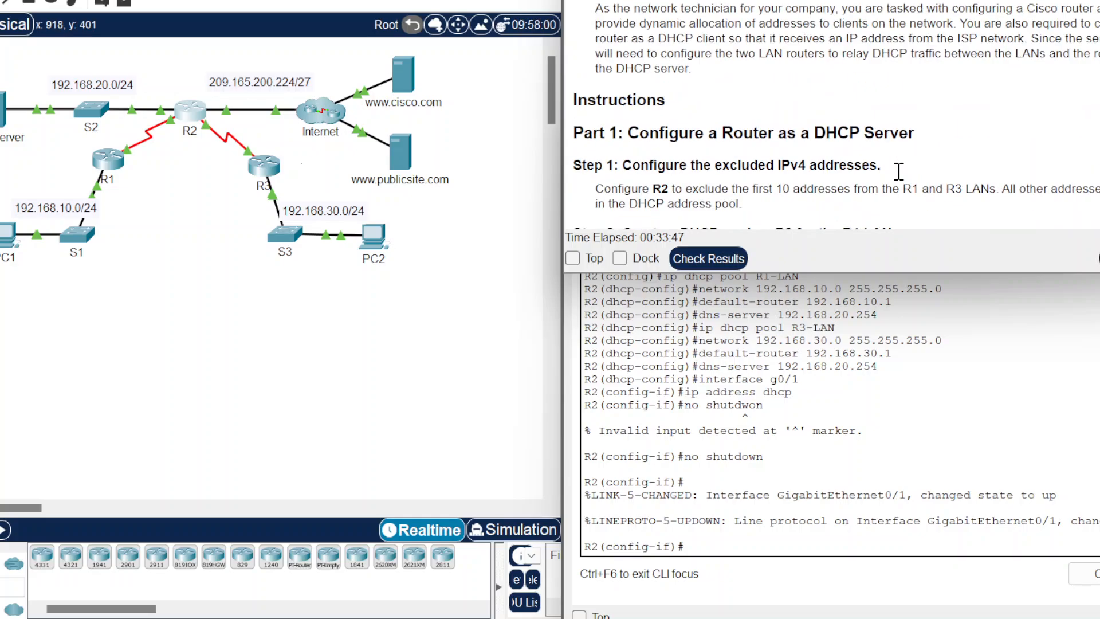
scroll(898, 172, up, 3)
scroll(898, 172, down, 10)
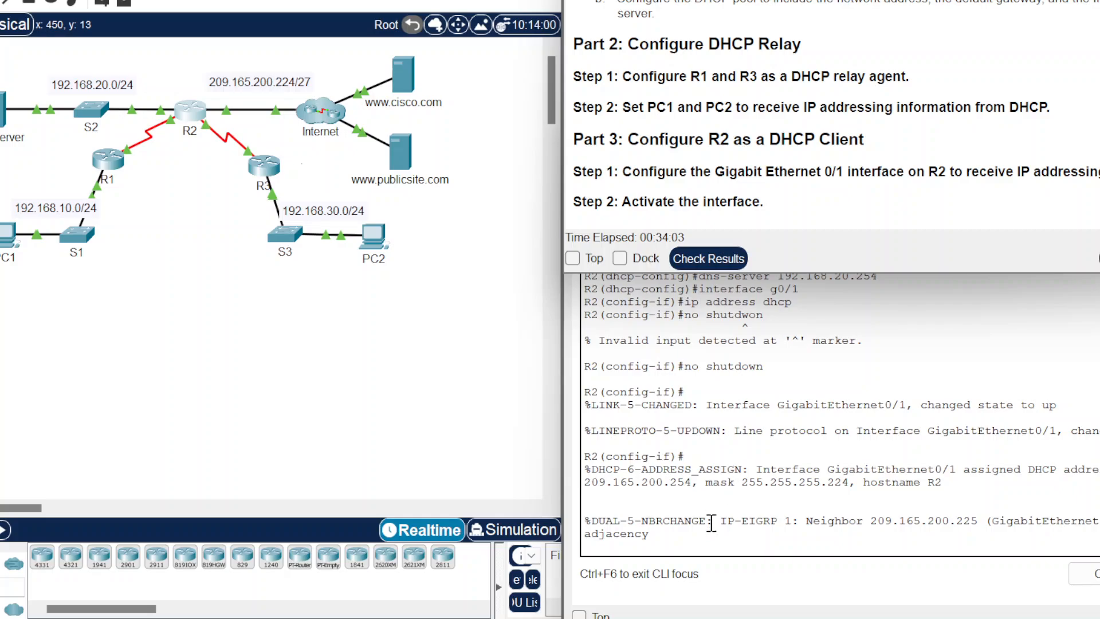
click(707, 544)
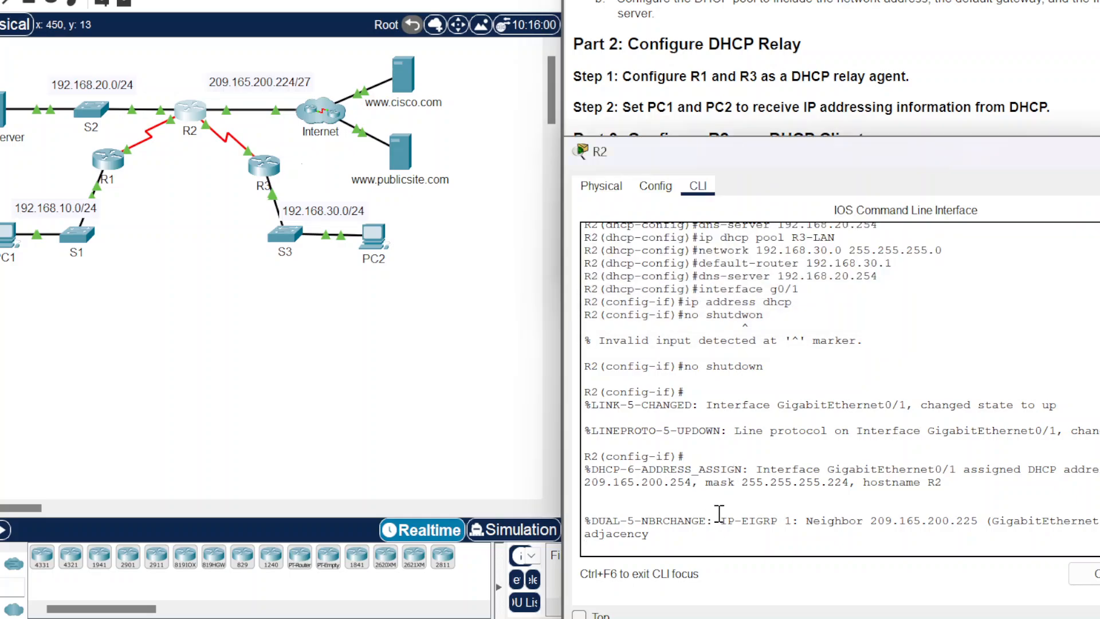
click(1013, 61)
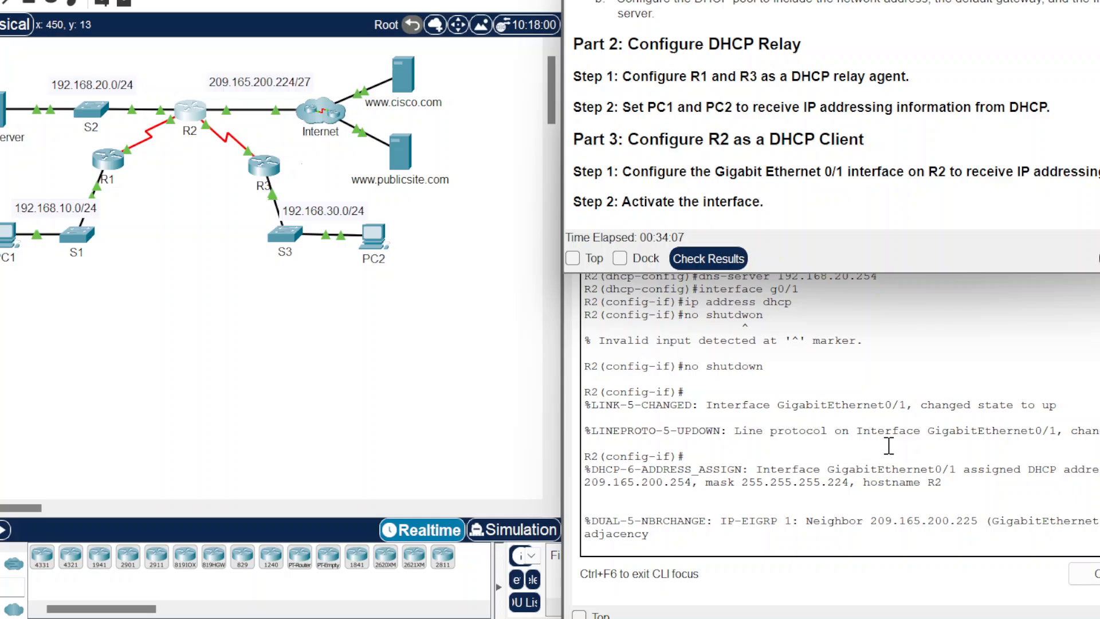